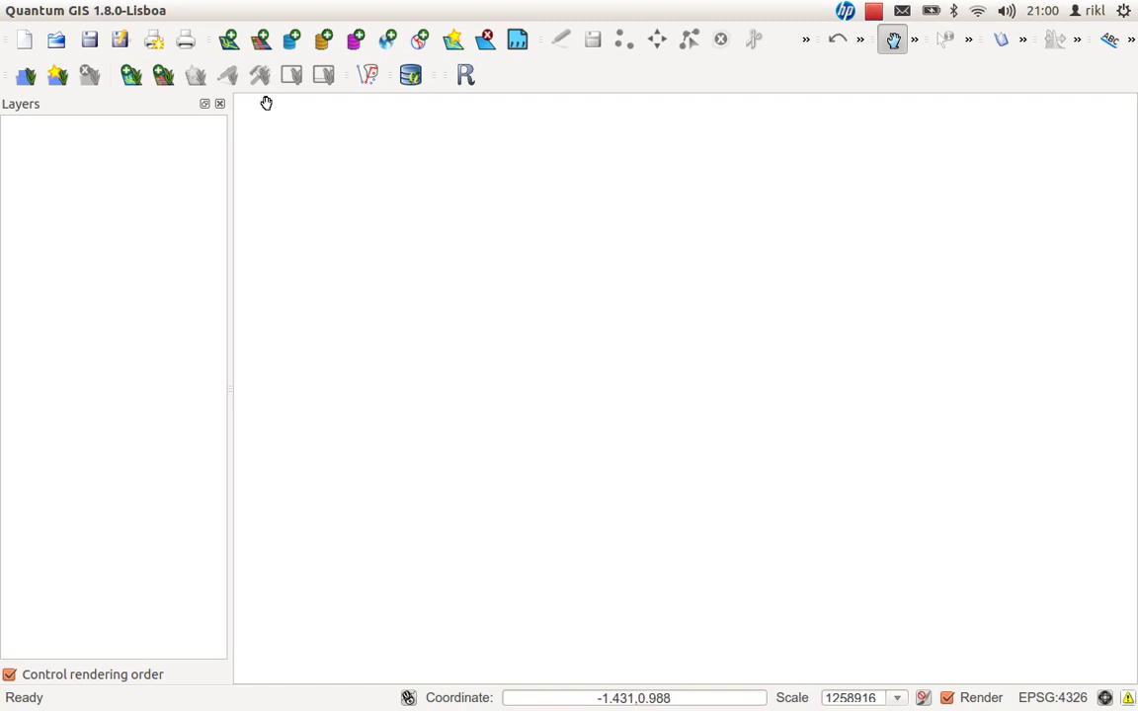
Step: Add Binghamton_C42074A1_250000_geo_modified_georef.tif as a raster layer on the map
click(263, 45)
click(518, 184)
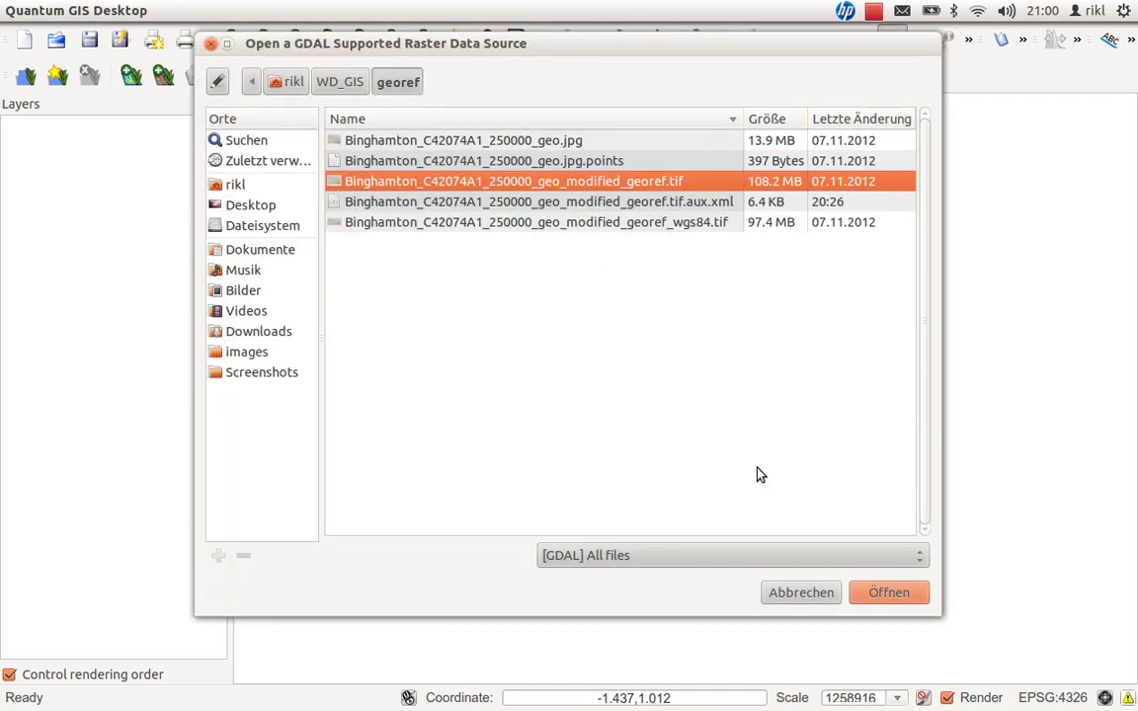
click(871, 589)
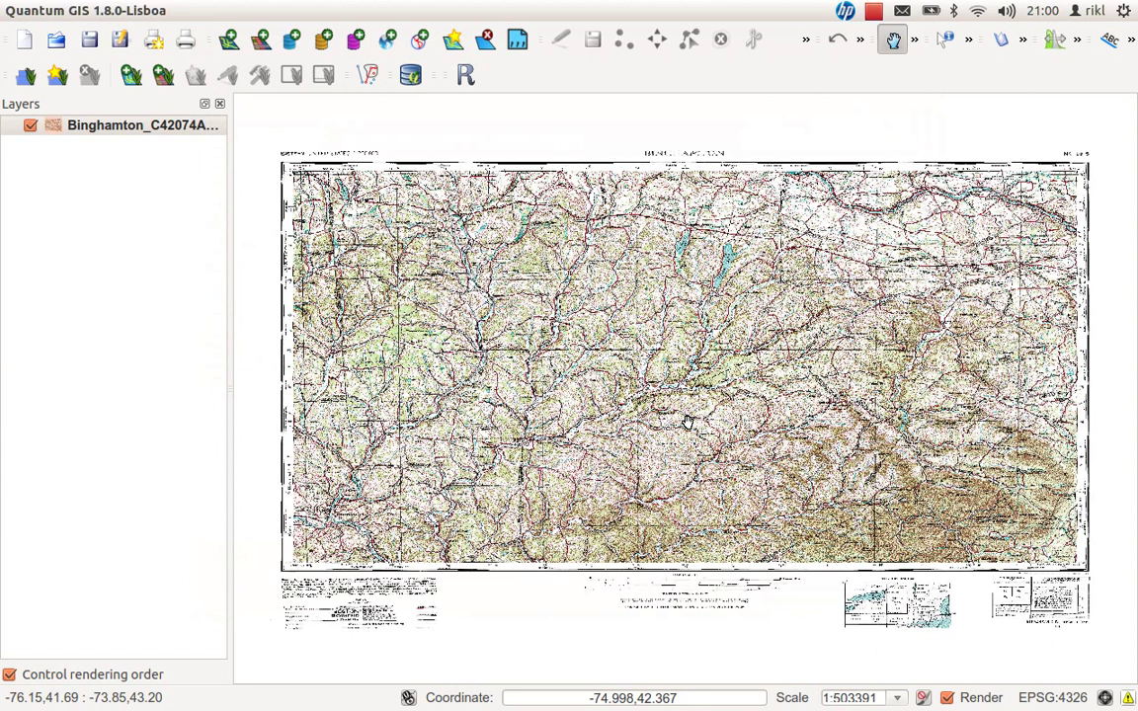
Step: Review the Binghamton layer's properties and close them with OK
right_click(104, 130)
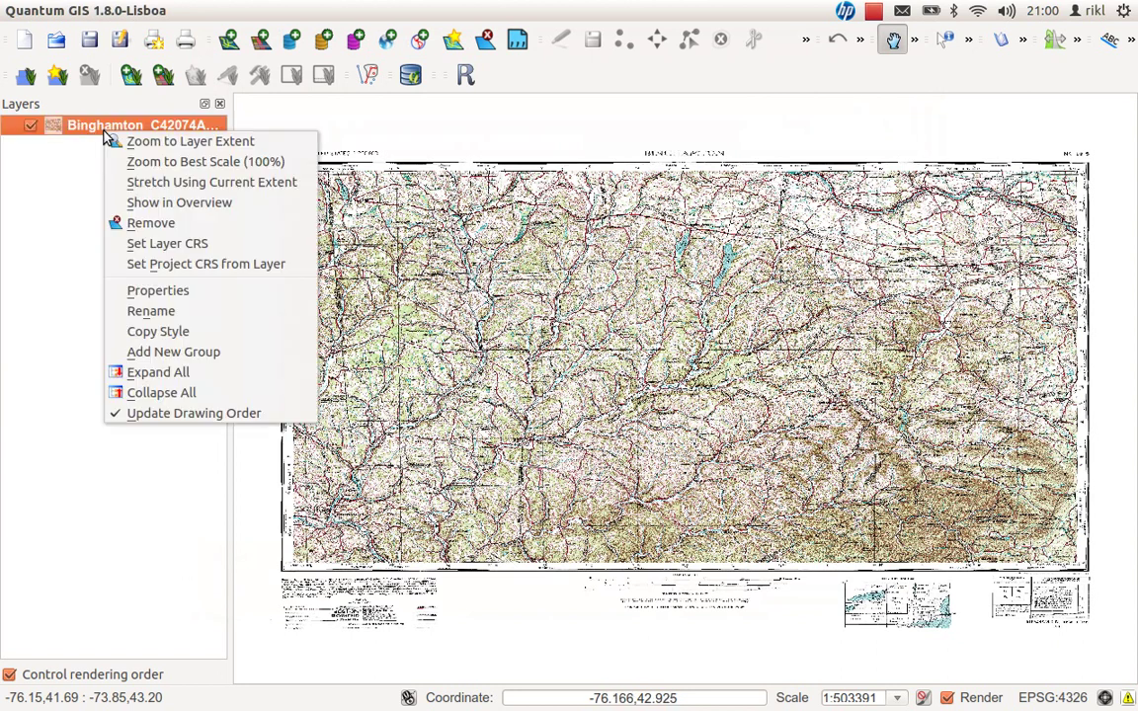
click(193, 292)
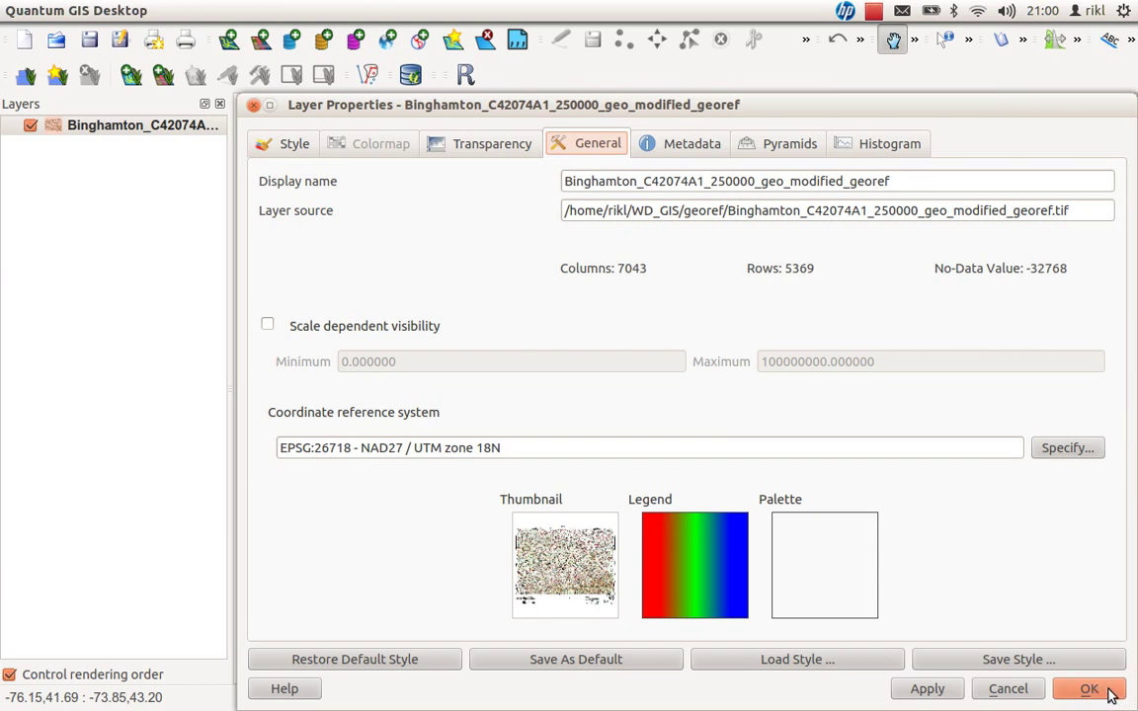
click(1088, 689)
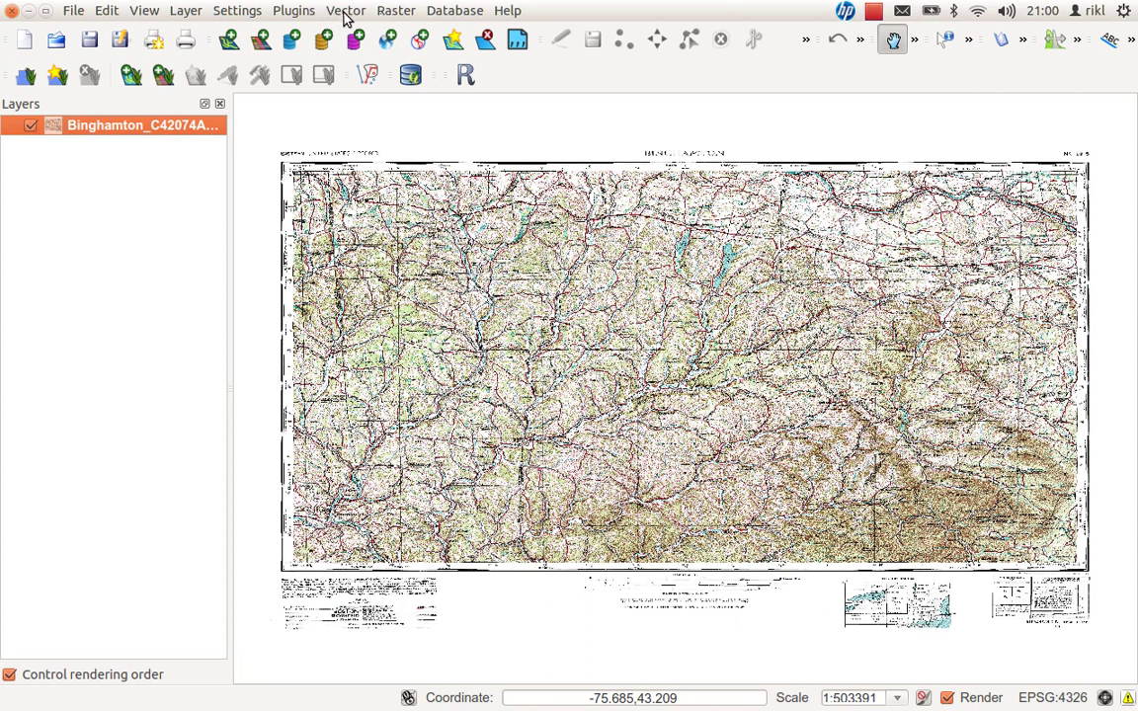
click(347, 13)
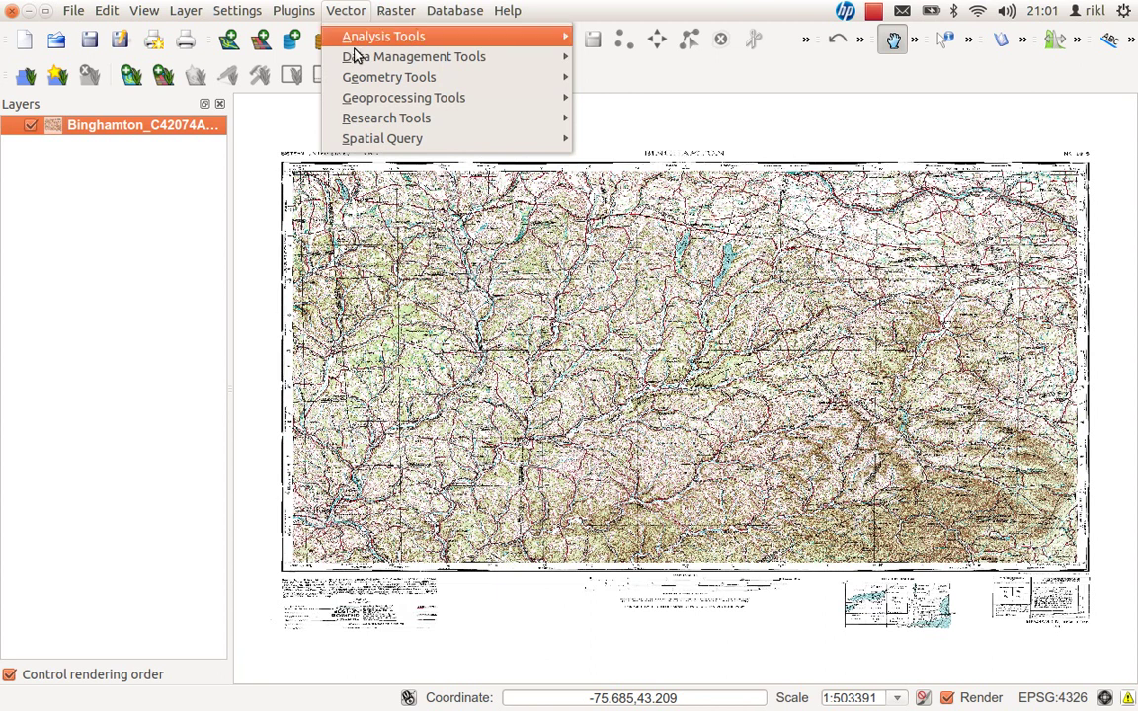
mouse_move(297, 20)
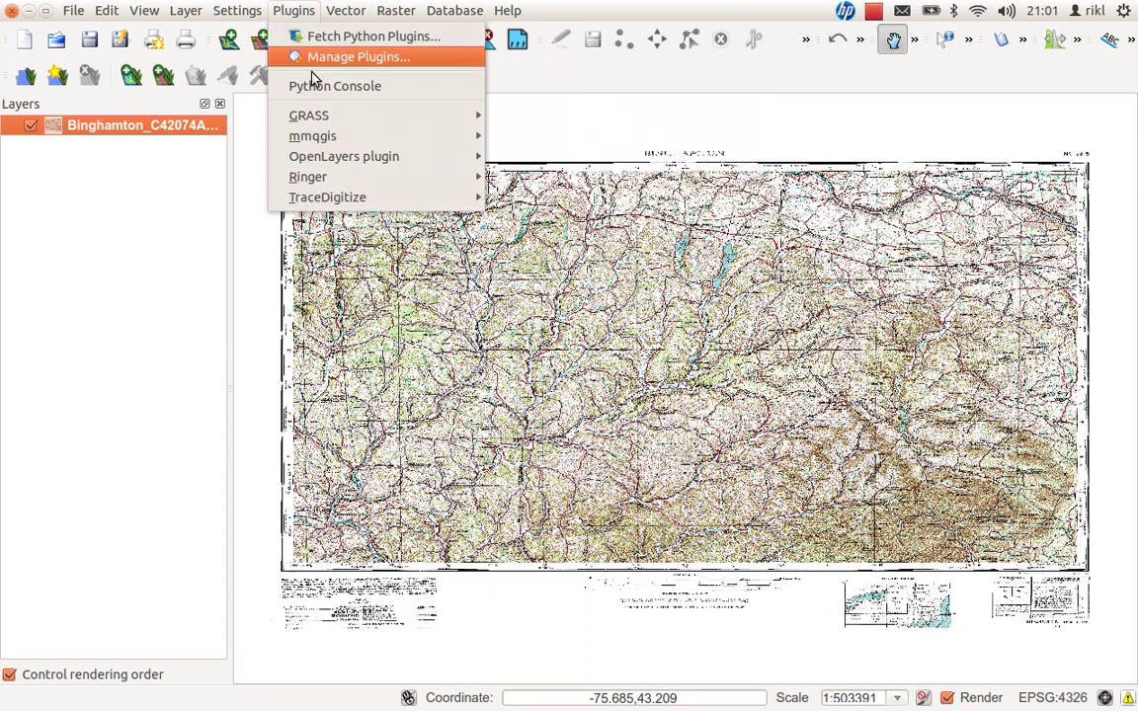
mouse_move(365, 158)
click(365, 59)
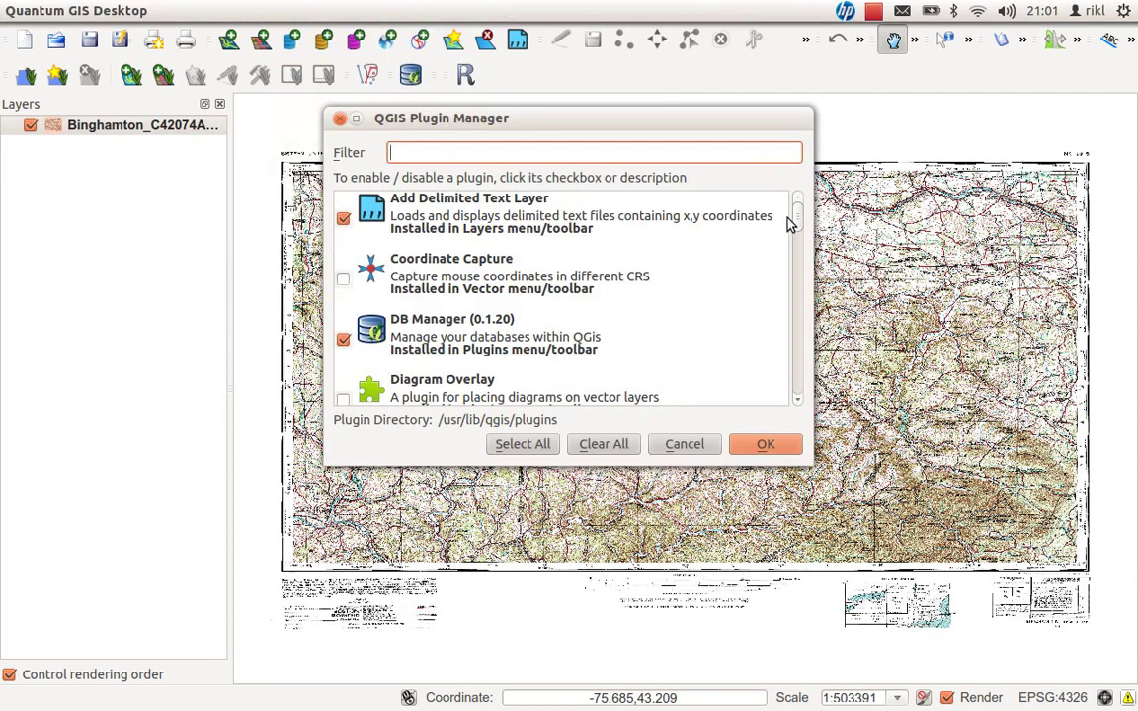
drag(797, 227, 809, 297)
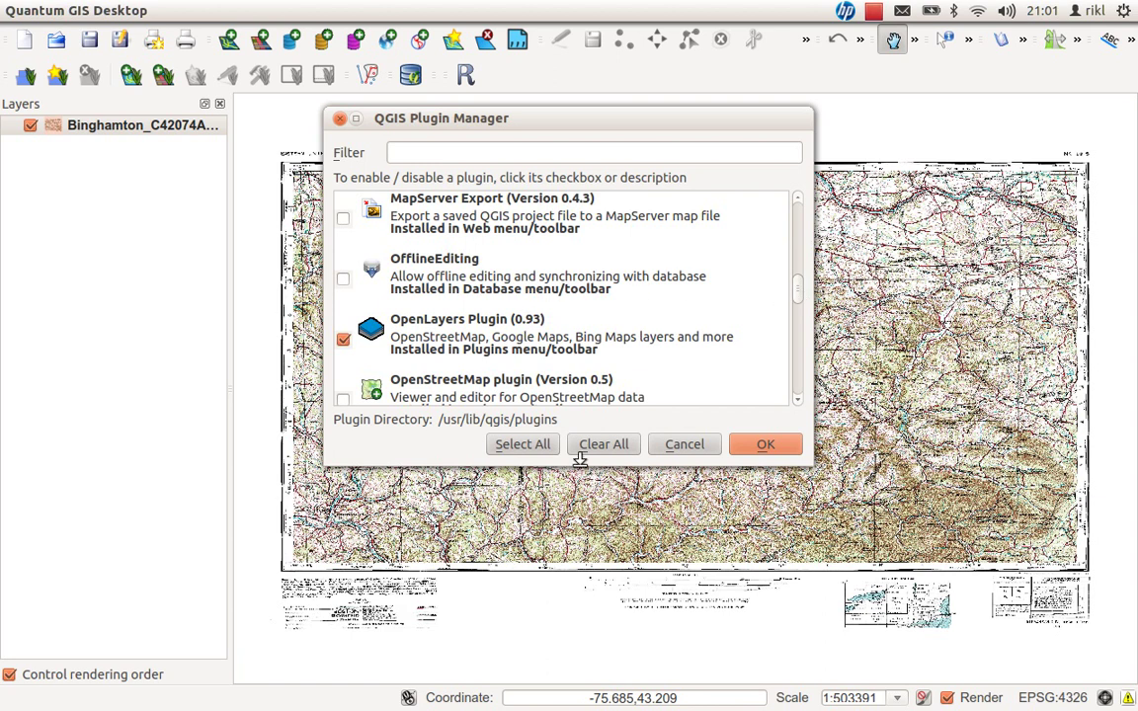
Step: Add an OpenStreetMap layer through the OpenLayers plugin and move it below the Binghamton layer
click(689, 446)
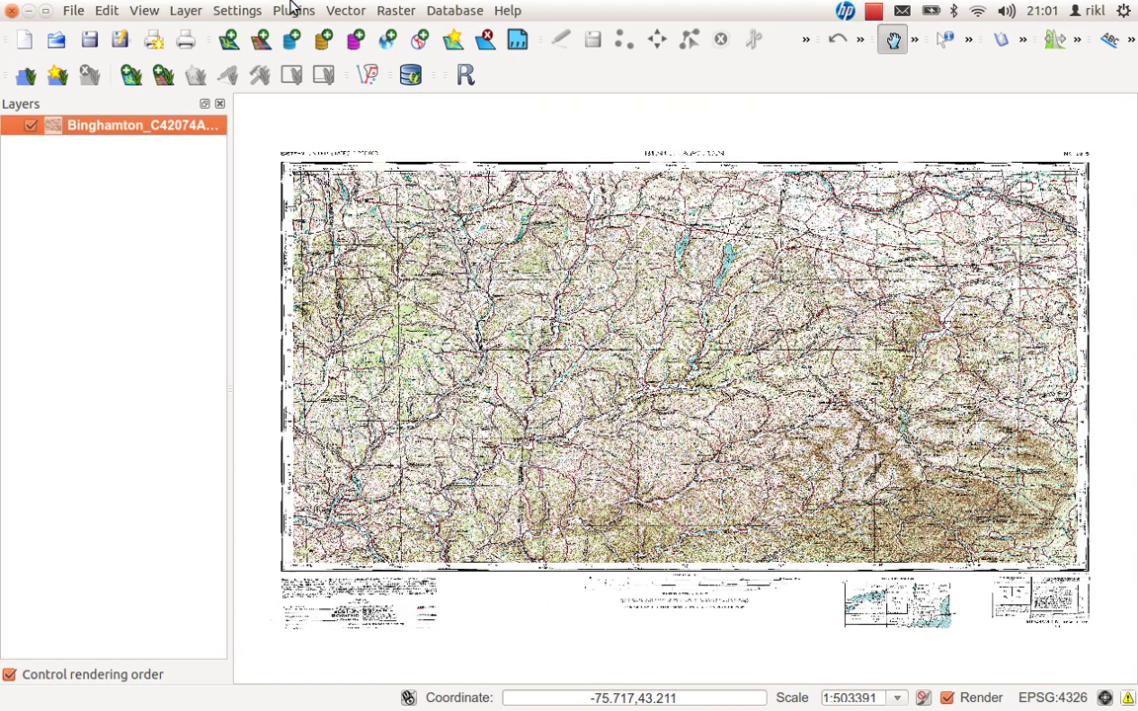
click(292, 10)
mouse_move(306, 147)
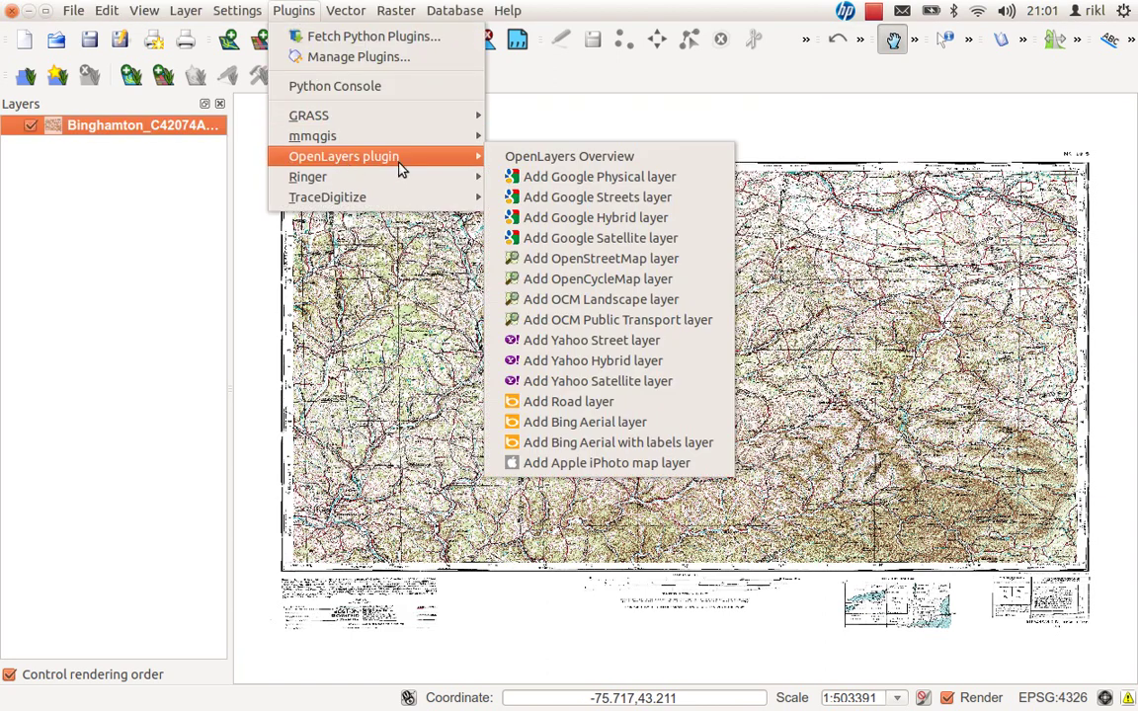
click(595, 263)
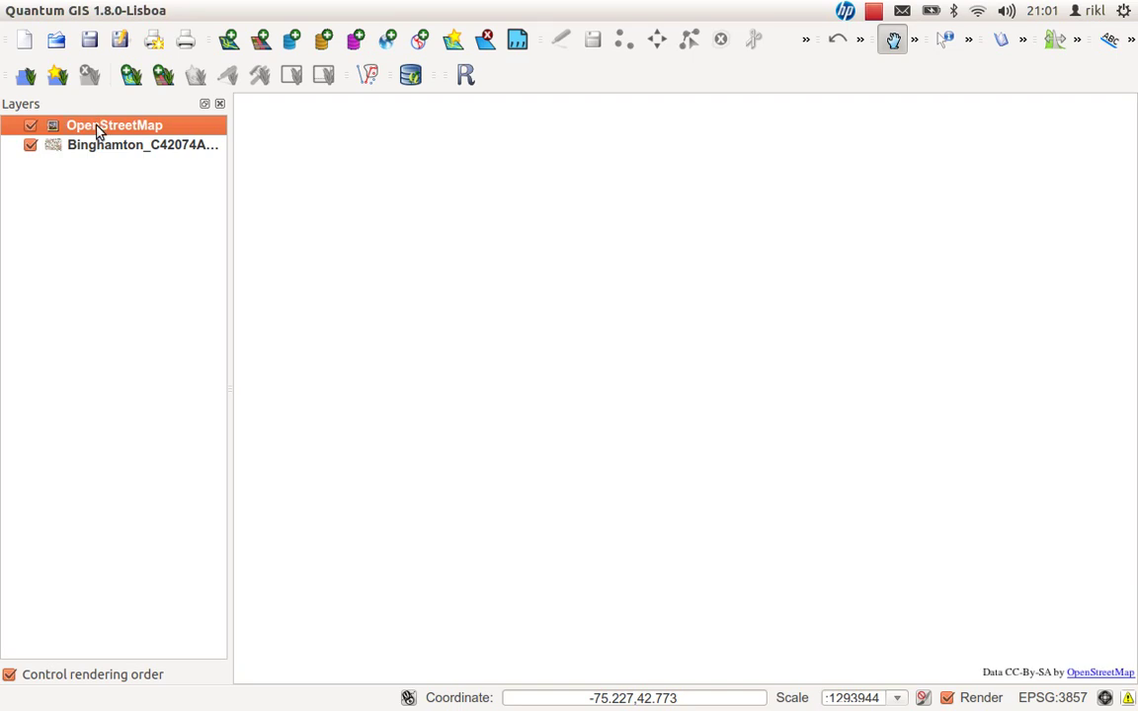
drag(98, 131, 109, 151)
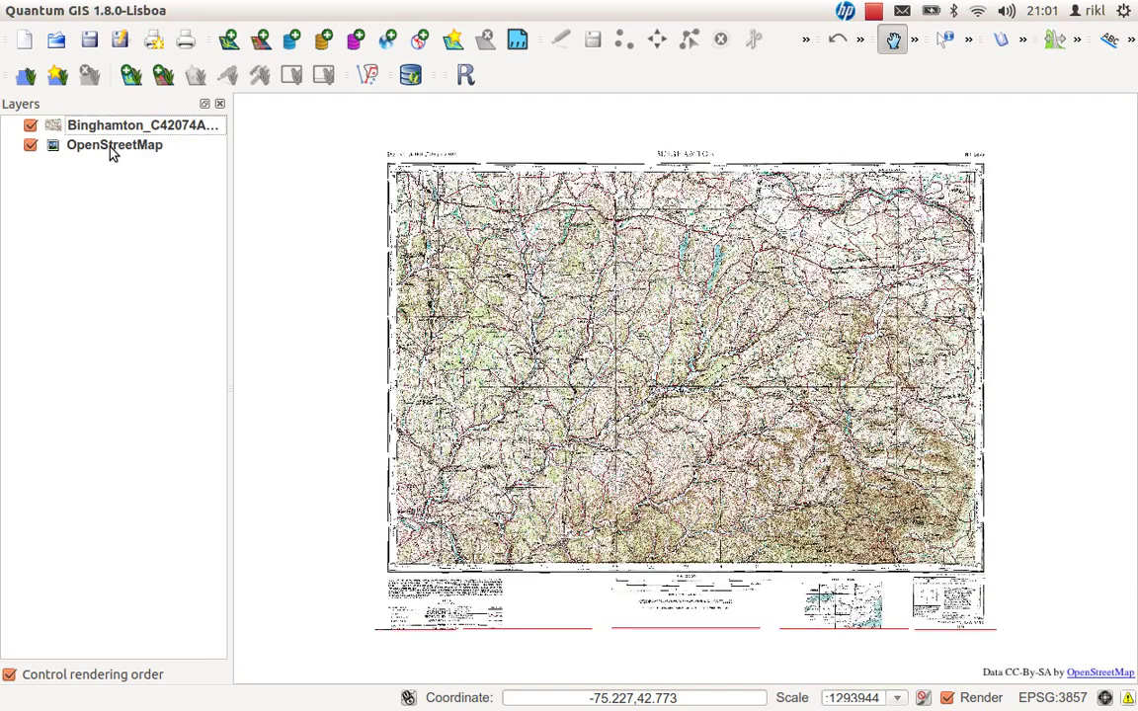
drag(604, 308, 602, 306)
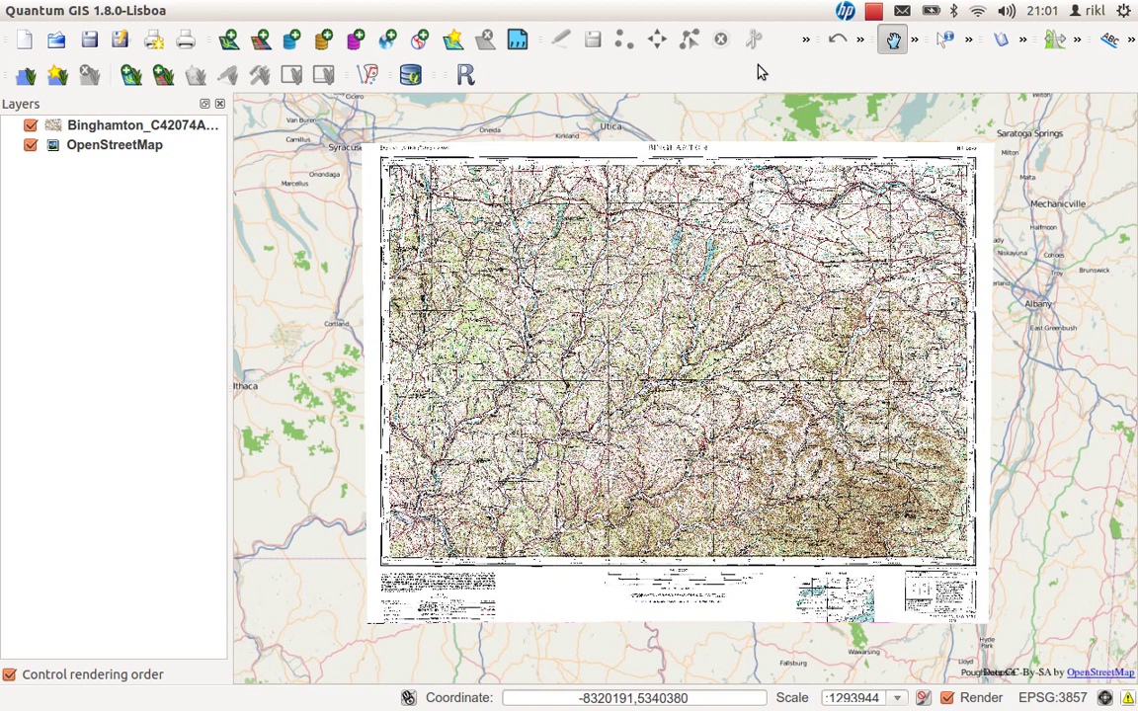
Step: Set the Binghamton layer's global transparency to about 69% and nudge the map view
double_click(107, 126)
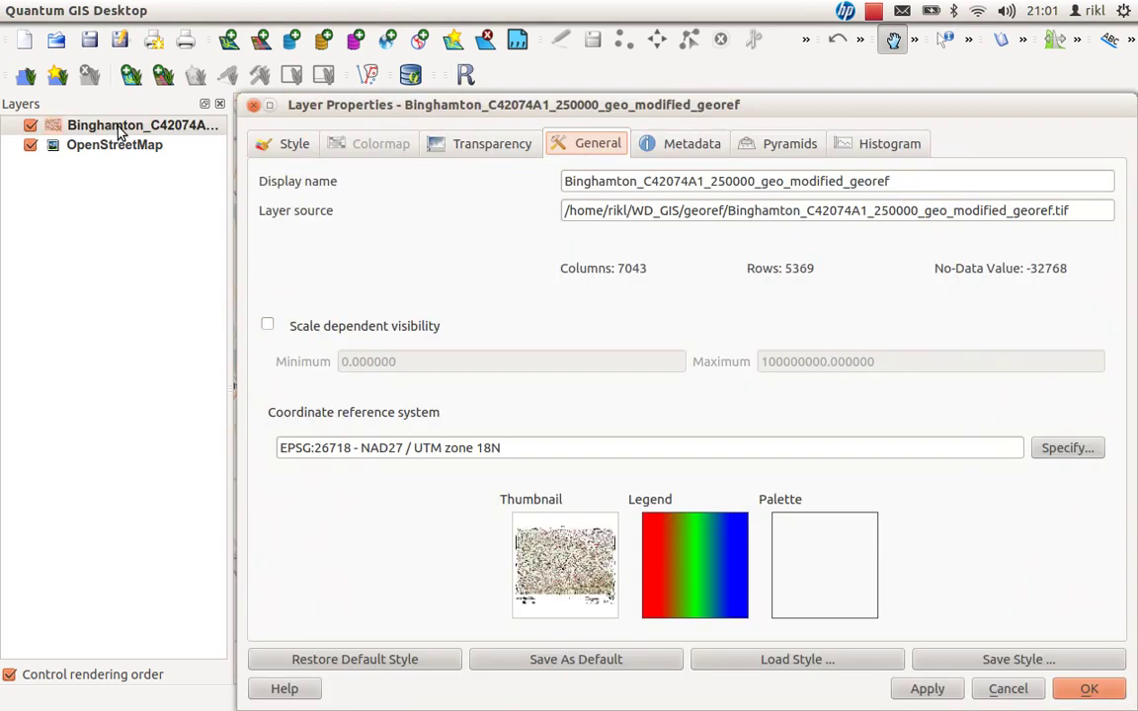
click(487, 148)
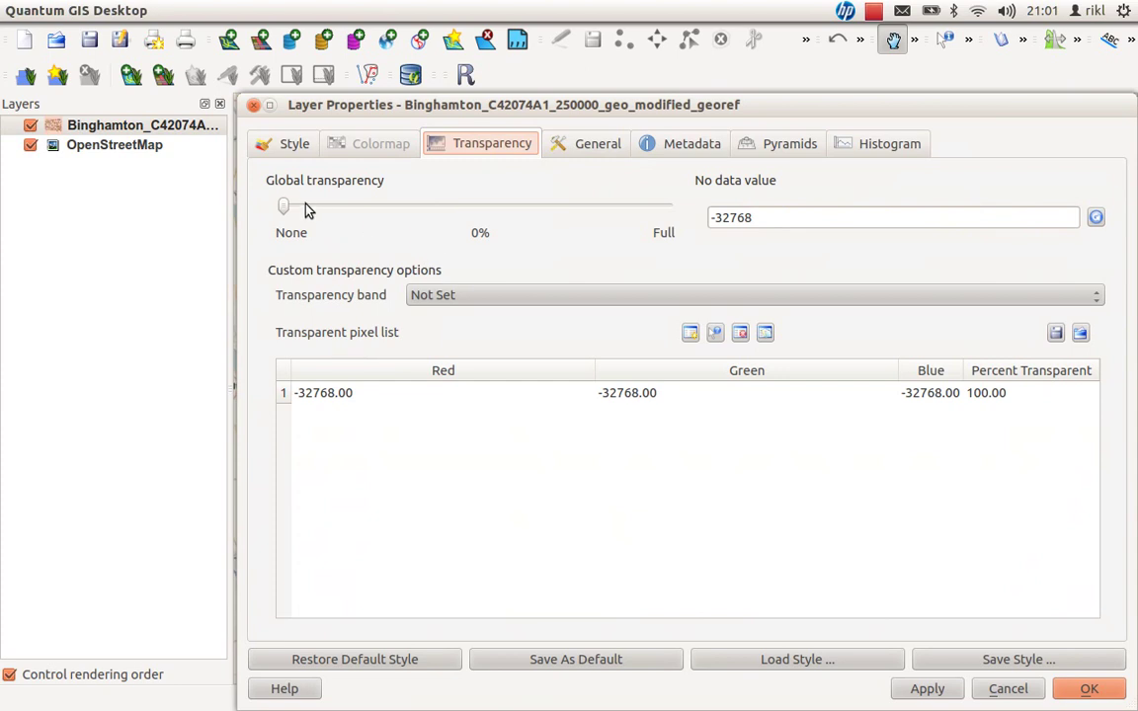
drag(284, 207, 551, 233)
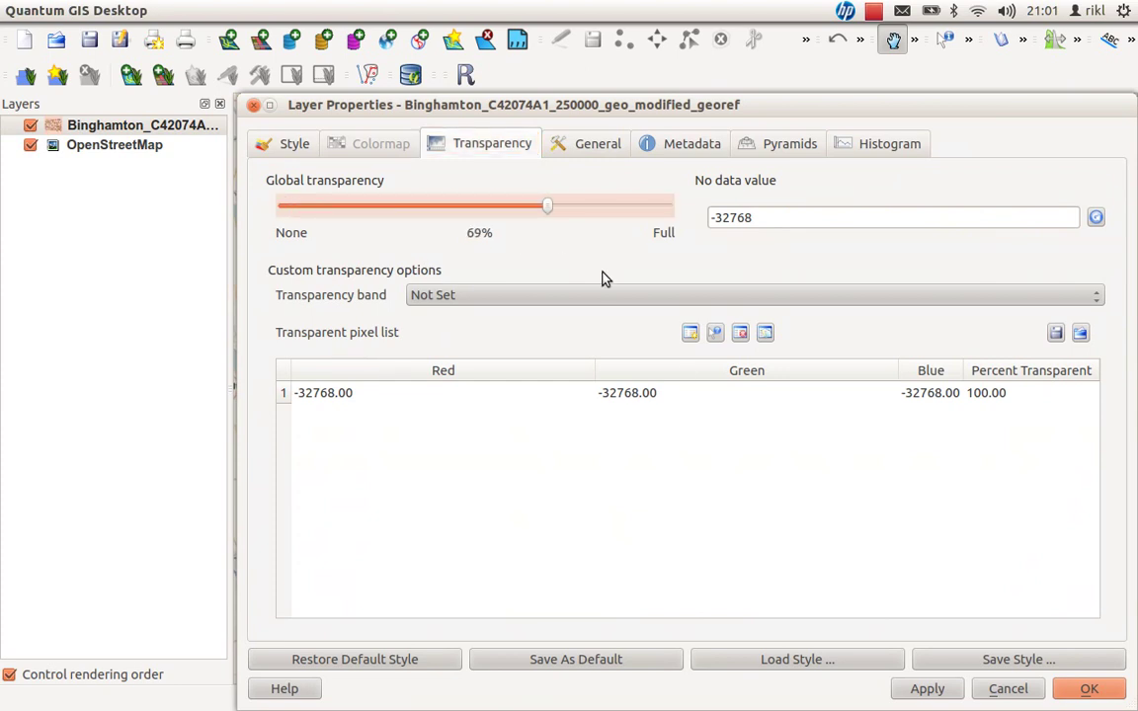
click(1087, 688)
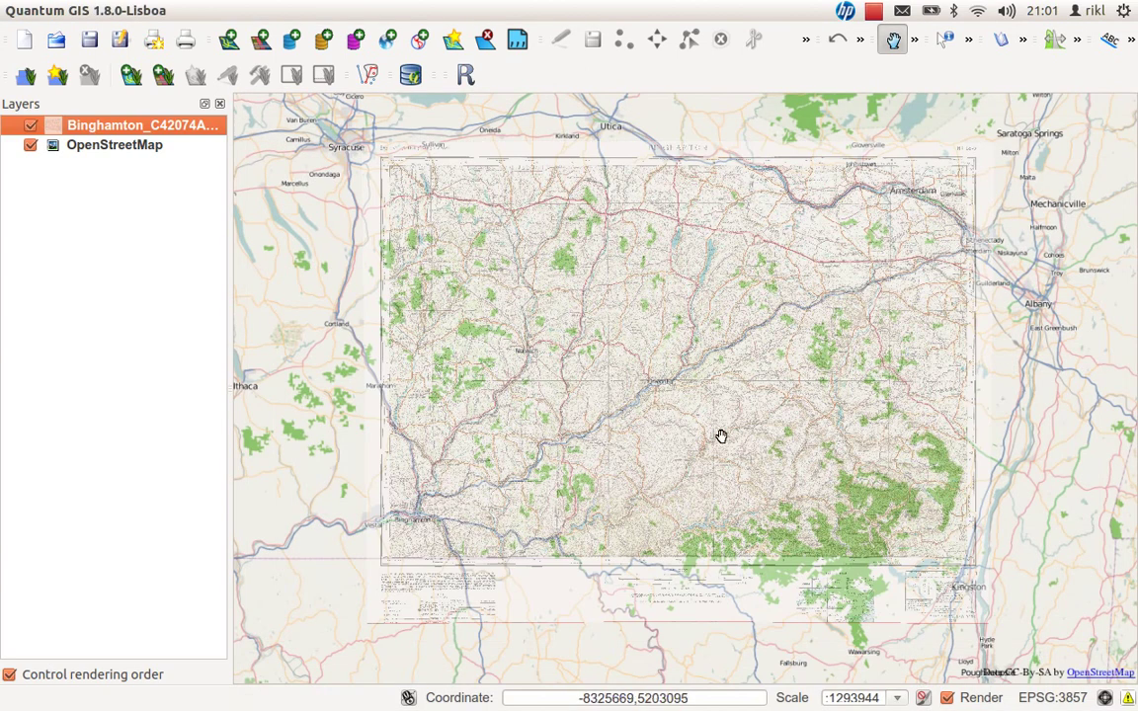
drag(577, 355, 595, 382)
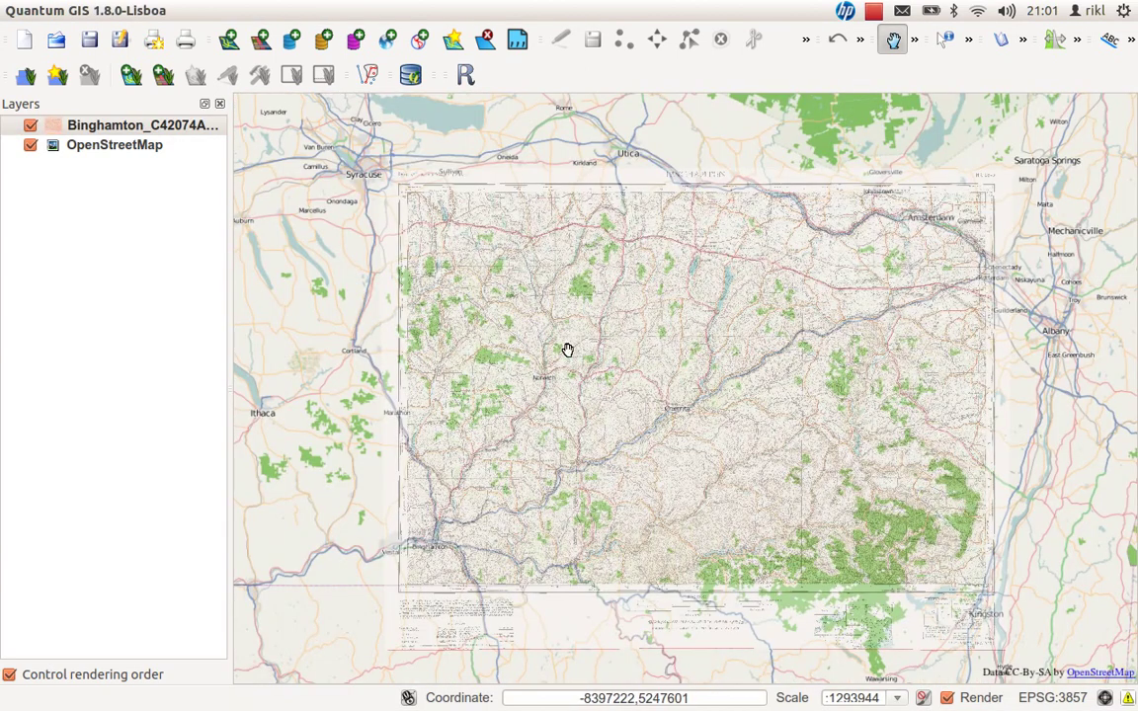
Step: Zoom in with a rectangle around Cazenovia in the upper left of the map
click(915, 42)
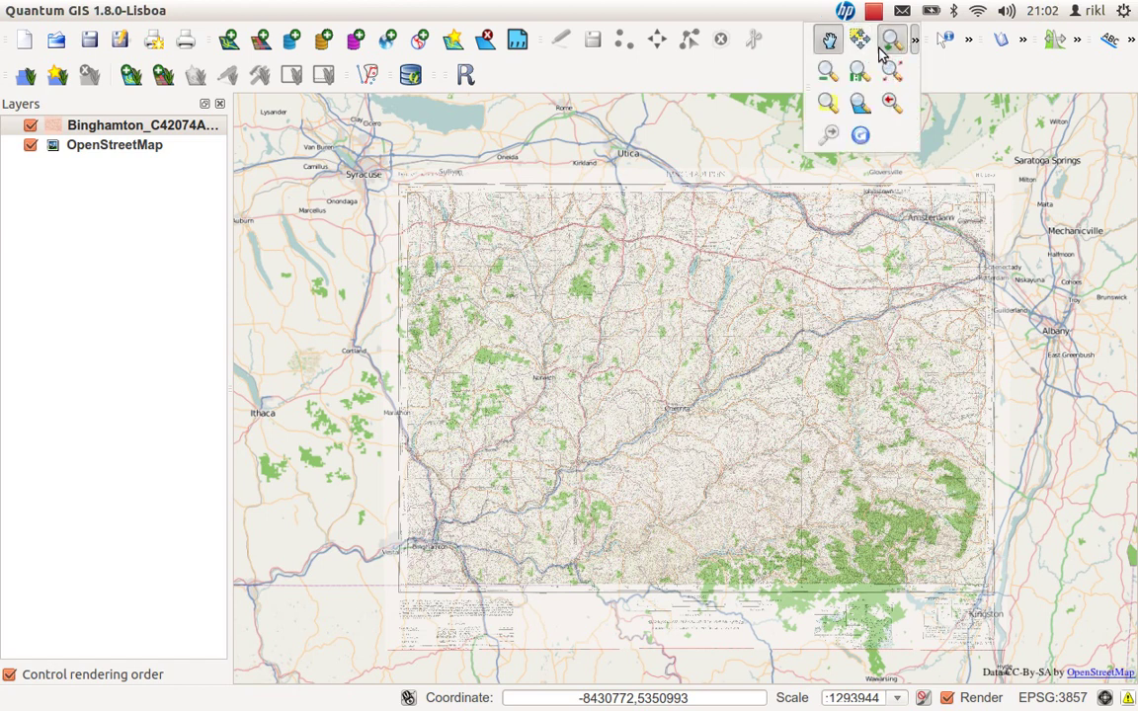
click(882, 52)
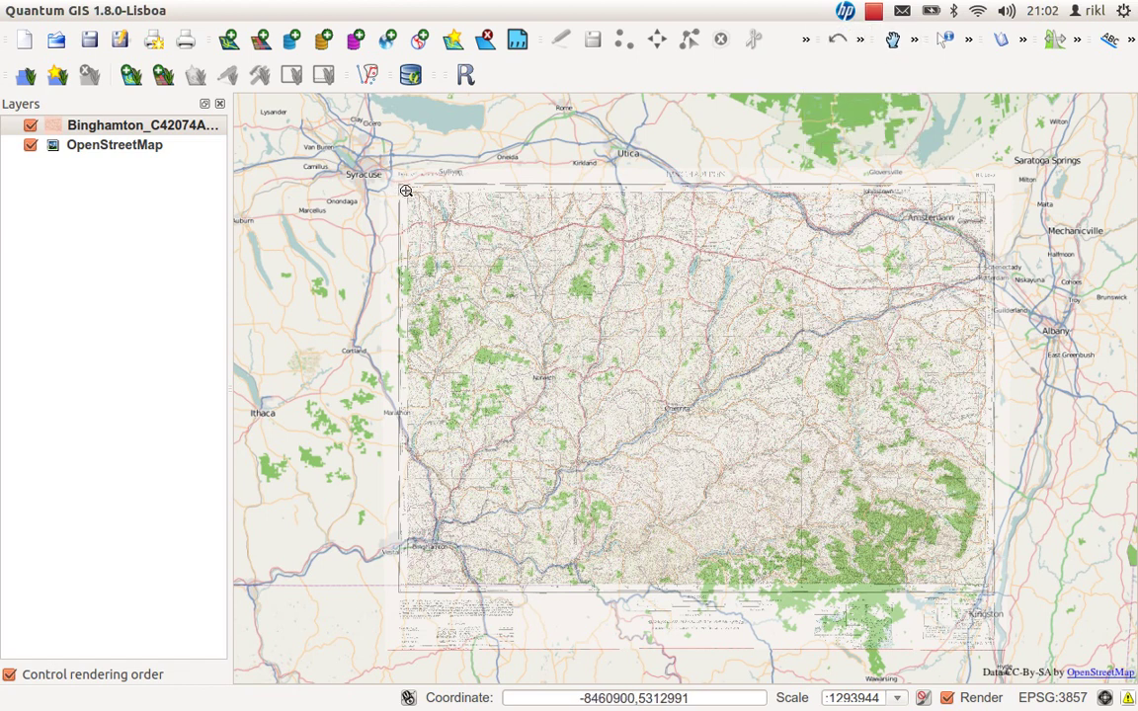
drag(406, 191, 529, 274)
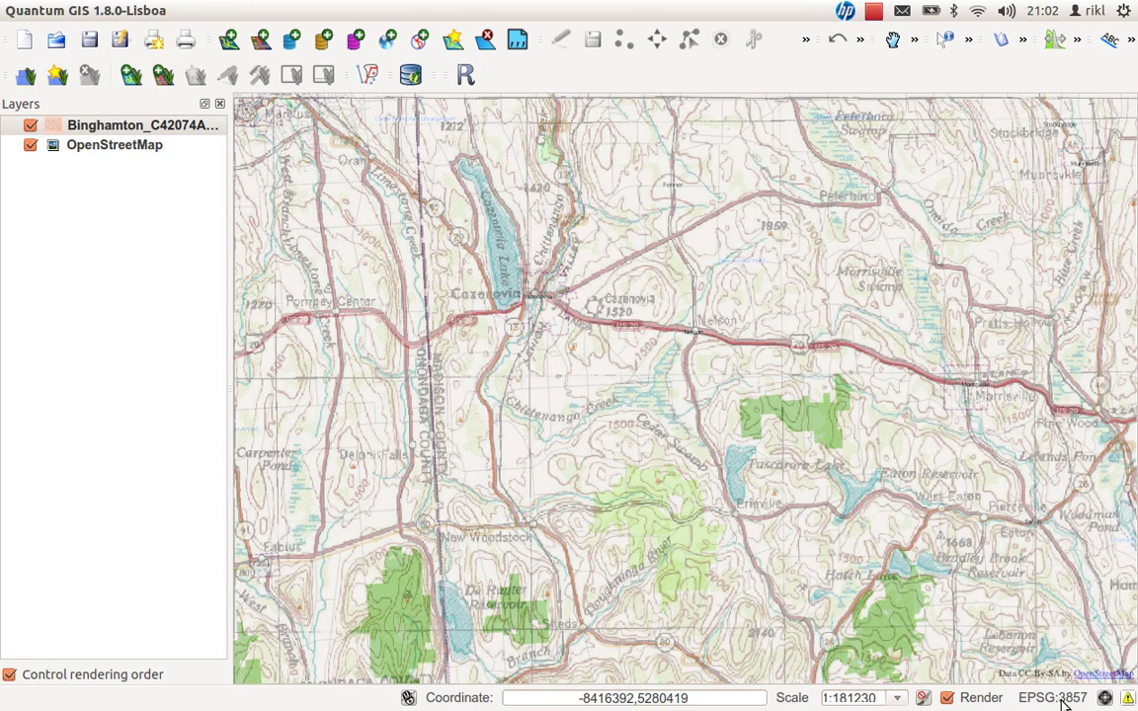
Step: Choose WGS 84 (EPSG:4326) from the recently used CRS list as the project CRS
click(1105, 698)
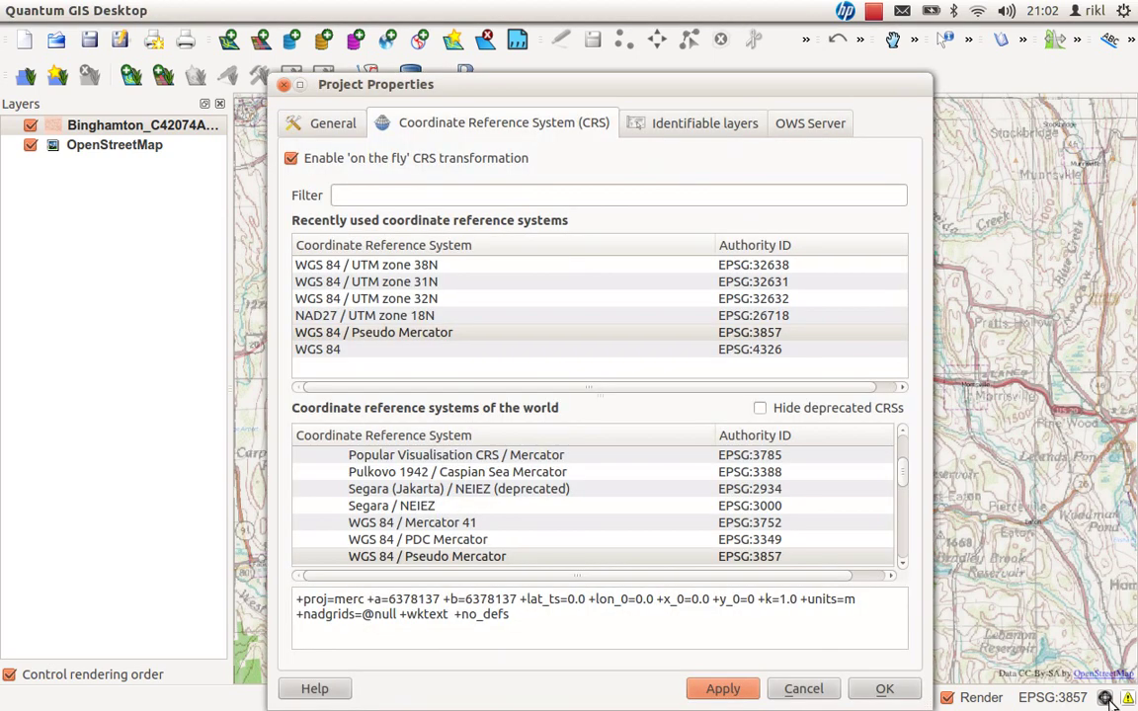
click(336, 351)
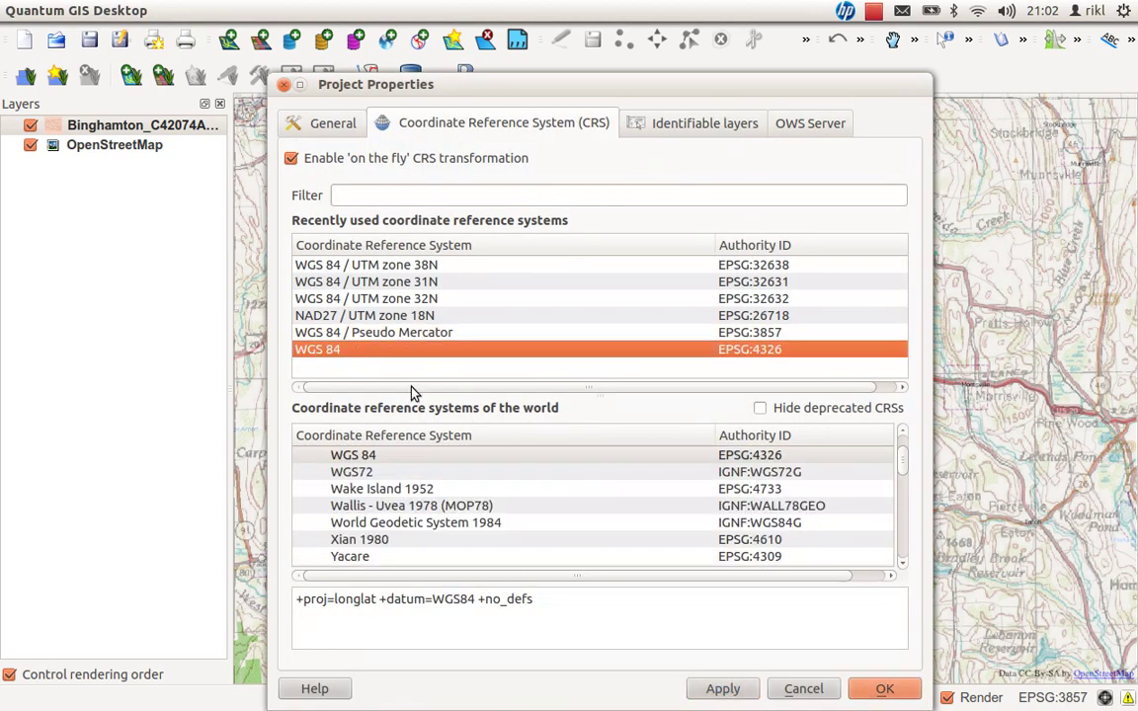
click(887, 689)
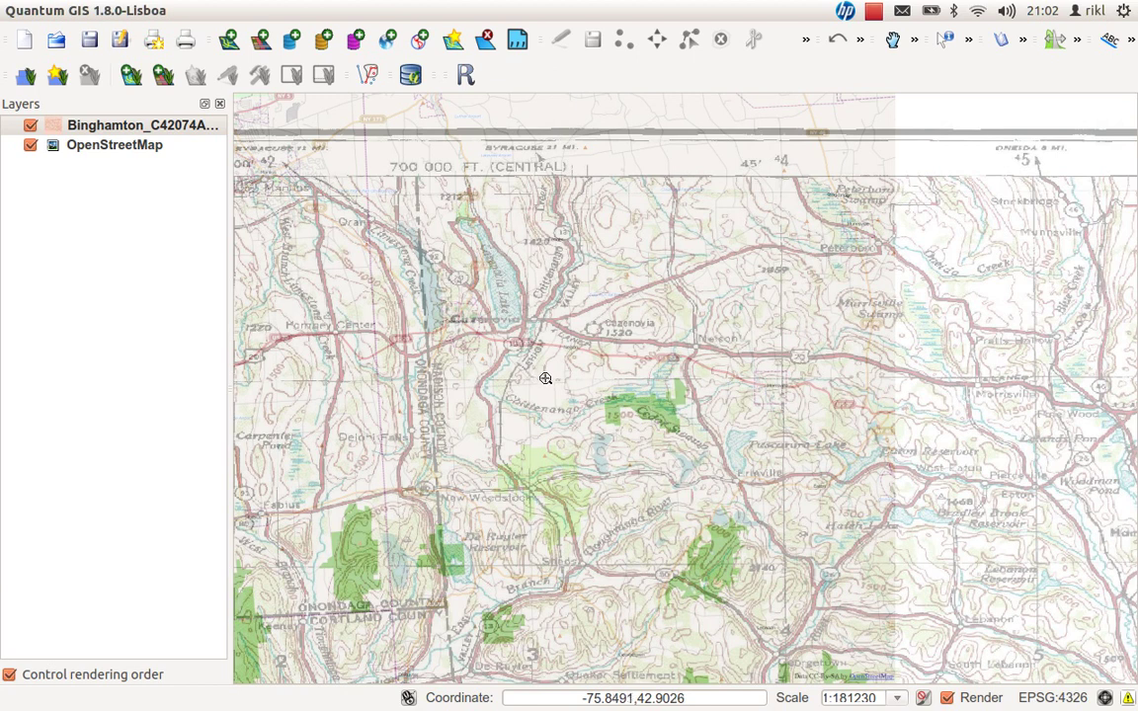
Step: Toggle the Binghamton layer repeatedly to compare, leave it visible, and hide OpenStreetMap
click(31, 126)
click(31, 127)
click(31, 127)
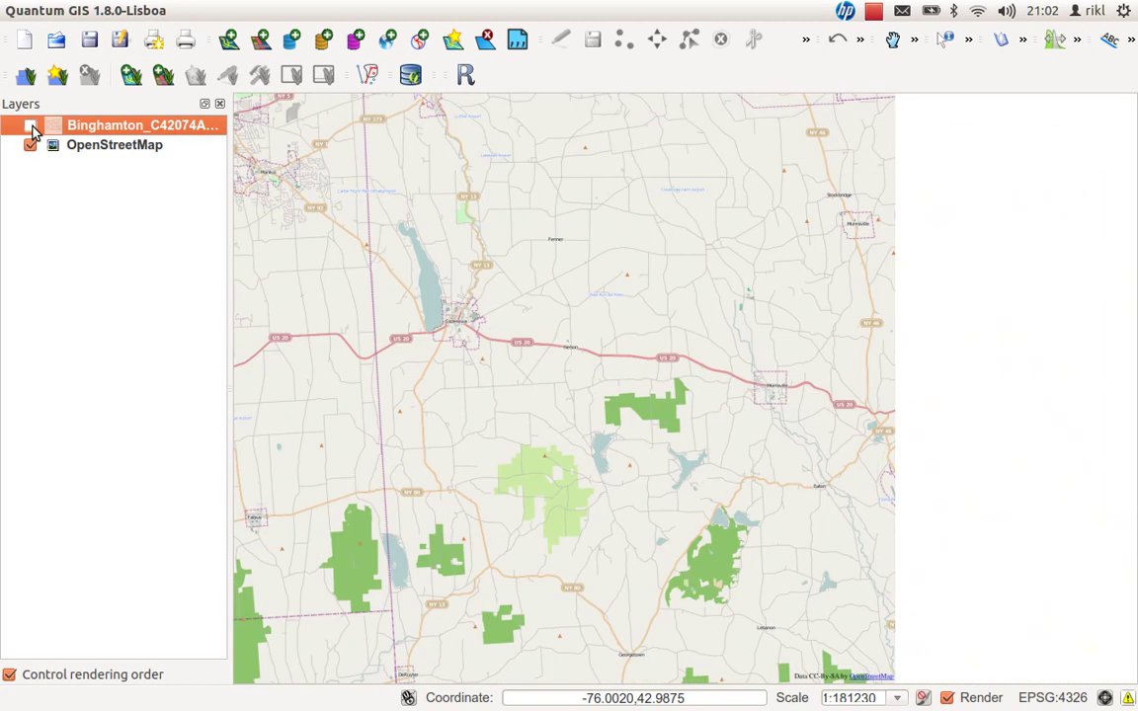
click(31, 126)
click(30, 127)
click(31, 127)
click(31, 126)
click(31, 127)
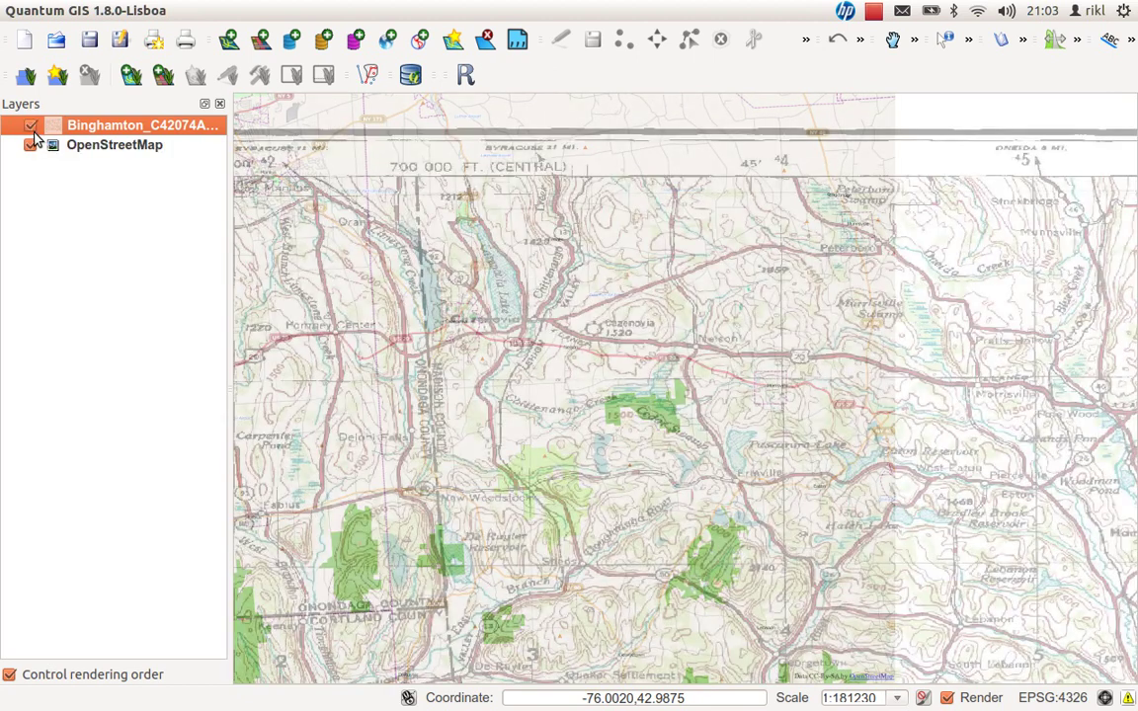
click(30, 127)
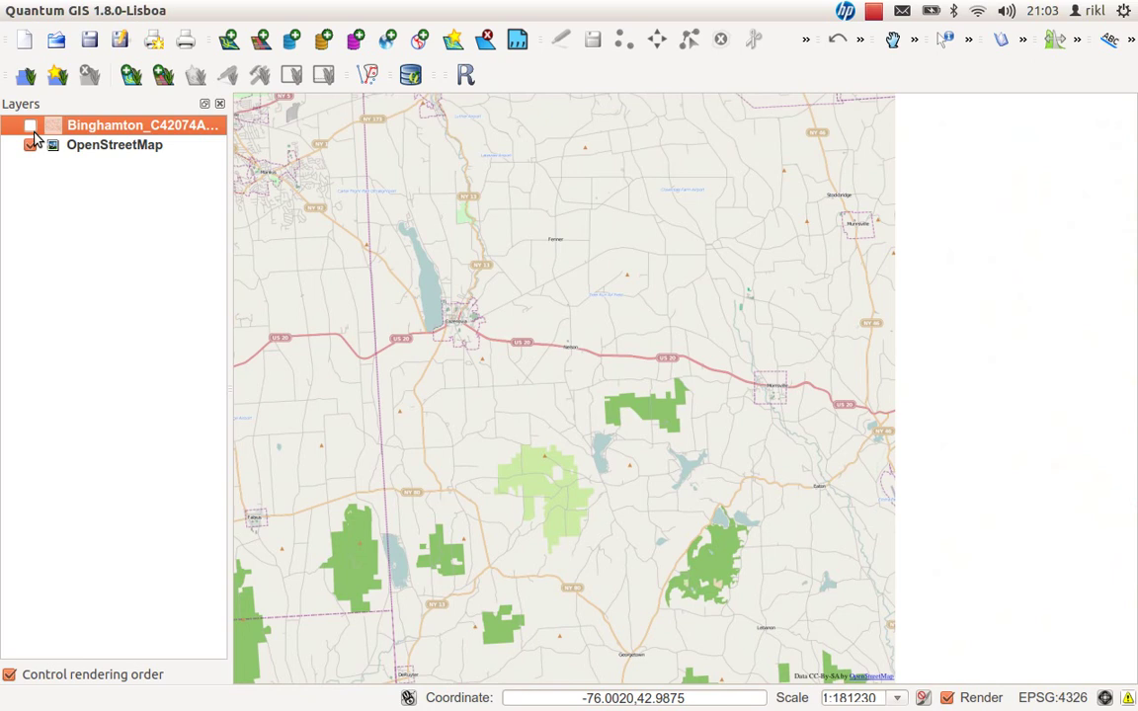
click(31, 126)
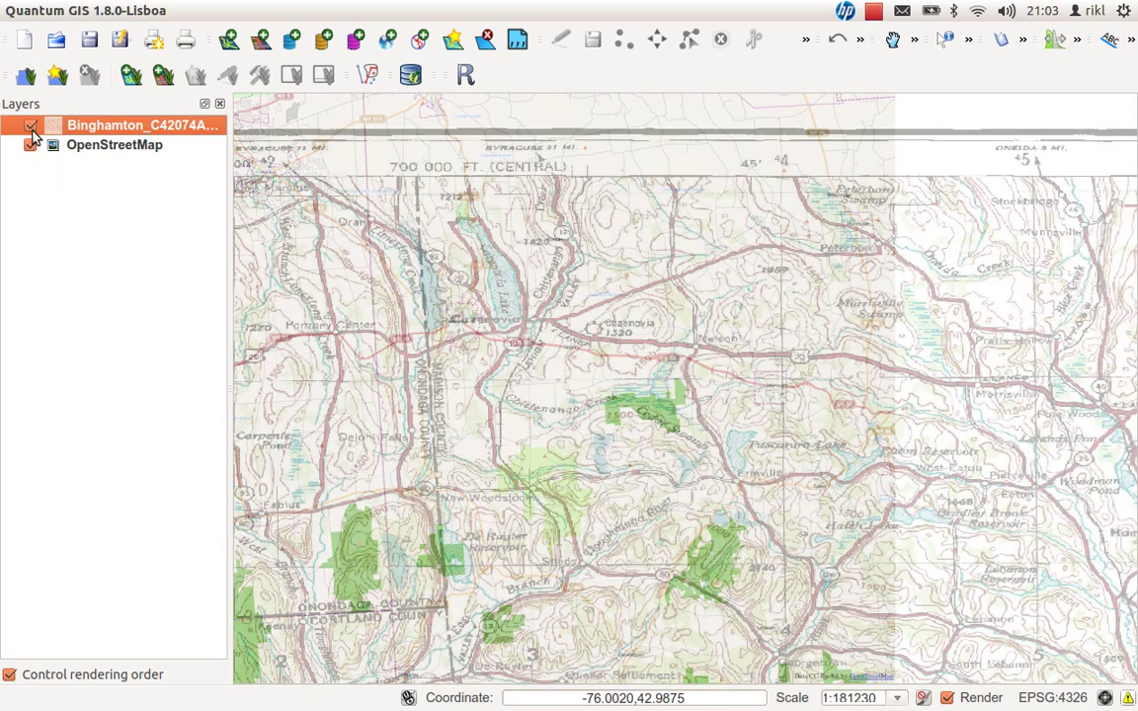
click(31, 145)
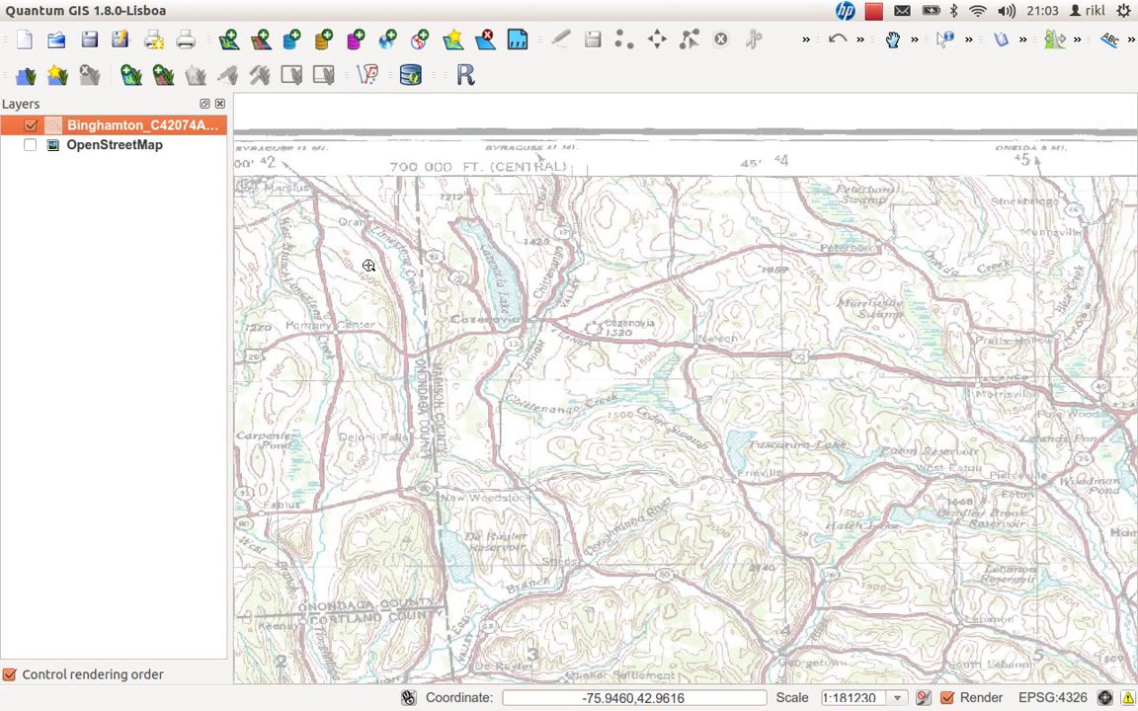
Step: Start a new point shapefile layer and add a 'name' text attribute
mouse_move(364, 8)
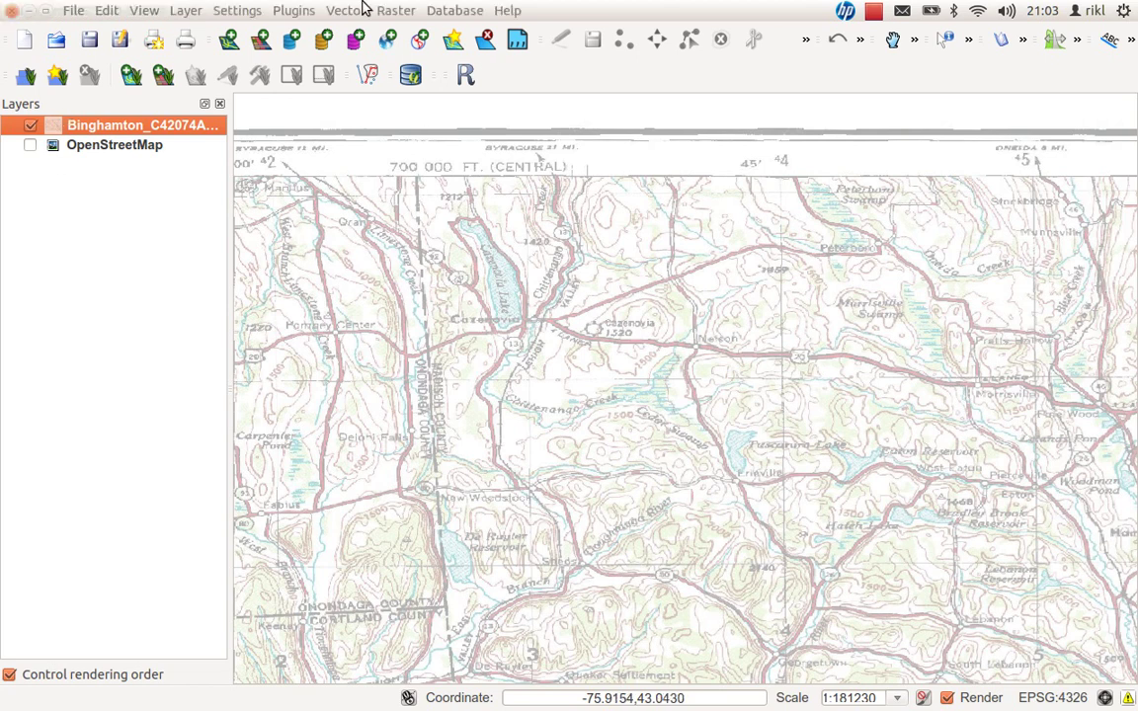
click(178, 14)
mouse_move(415, 35)
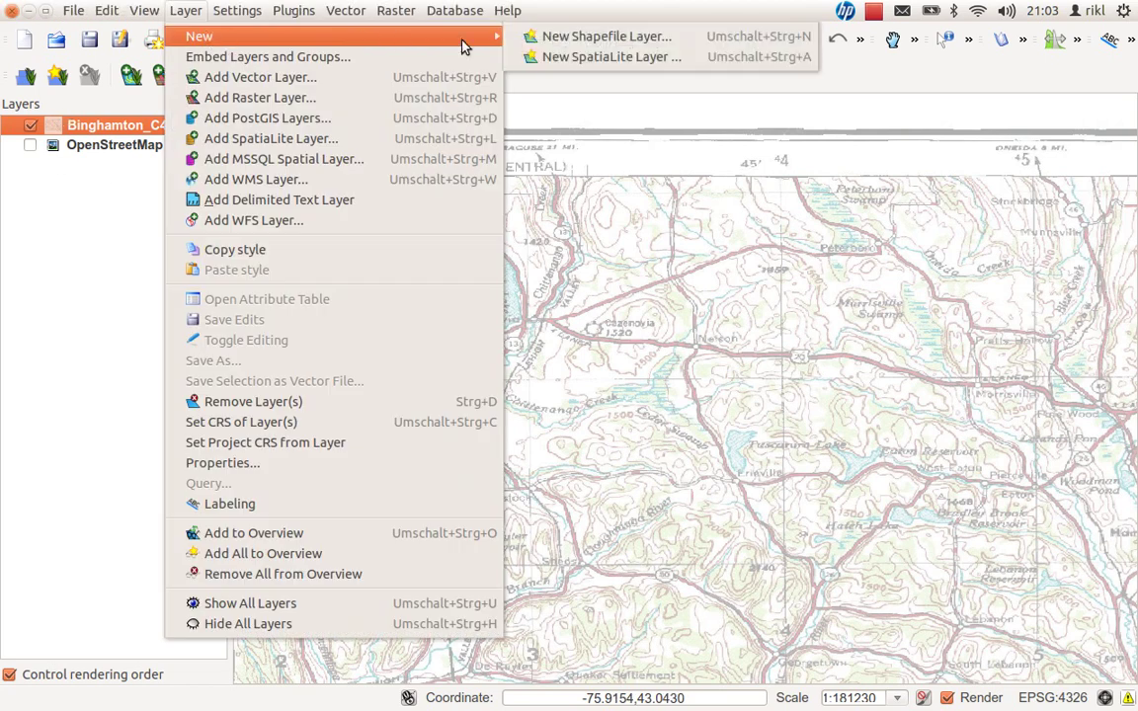
click(594, 38)
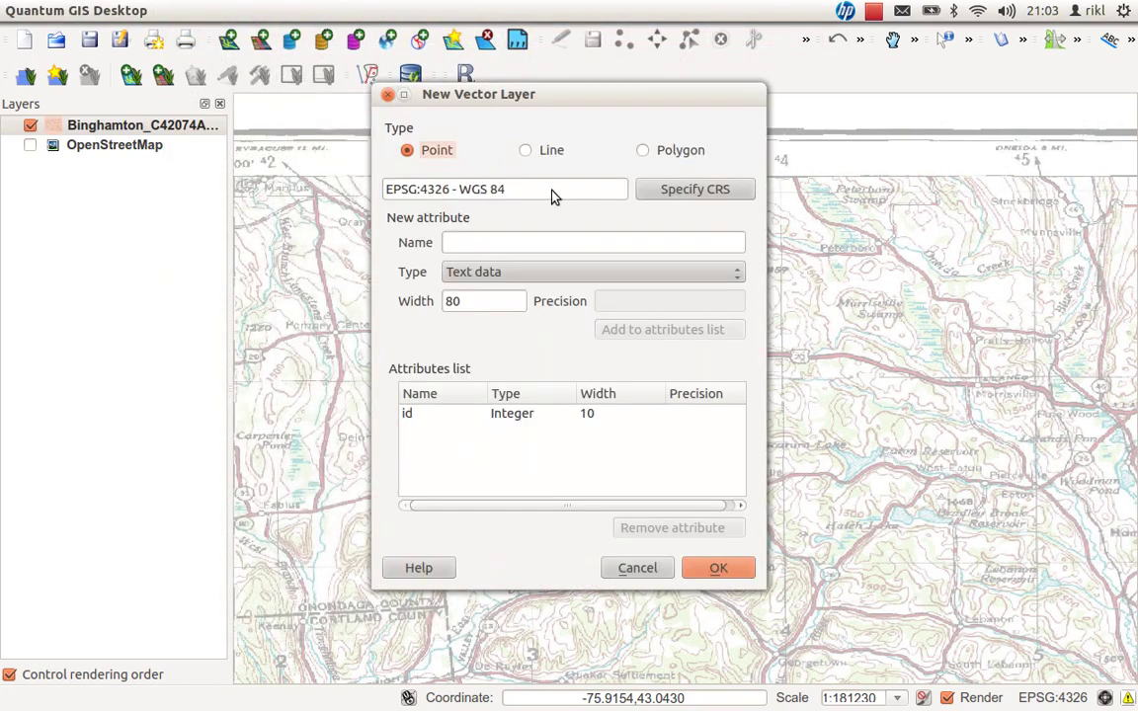
click(500, 242)
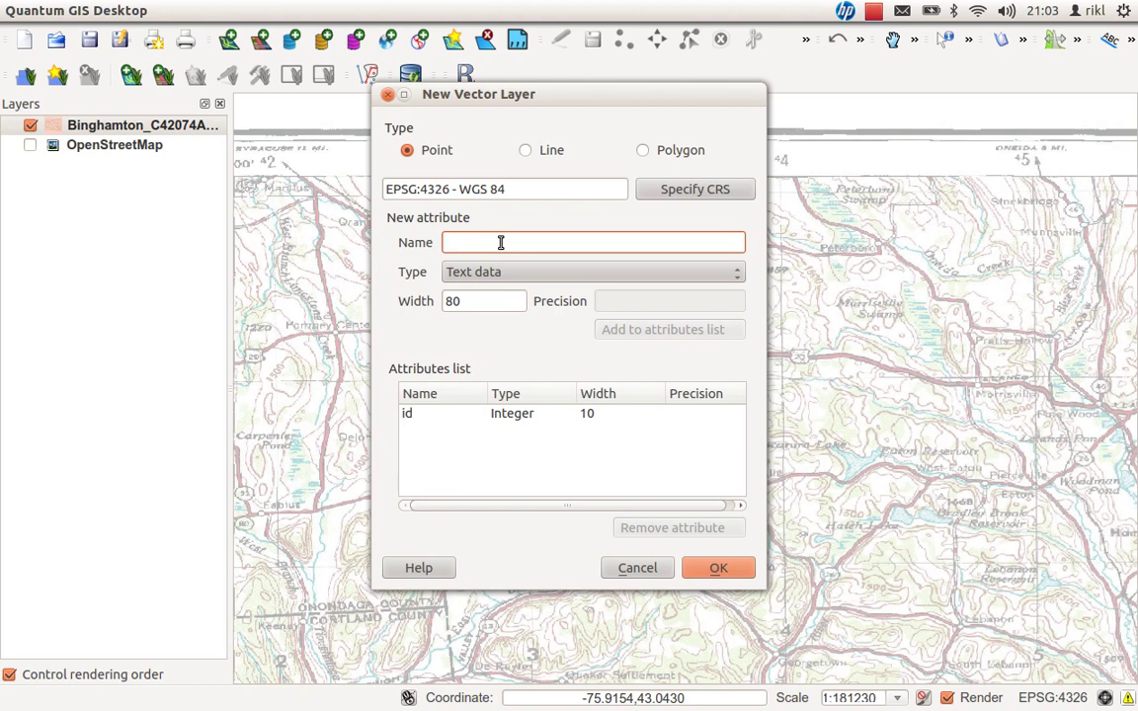
text(name)
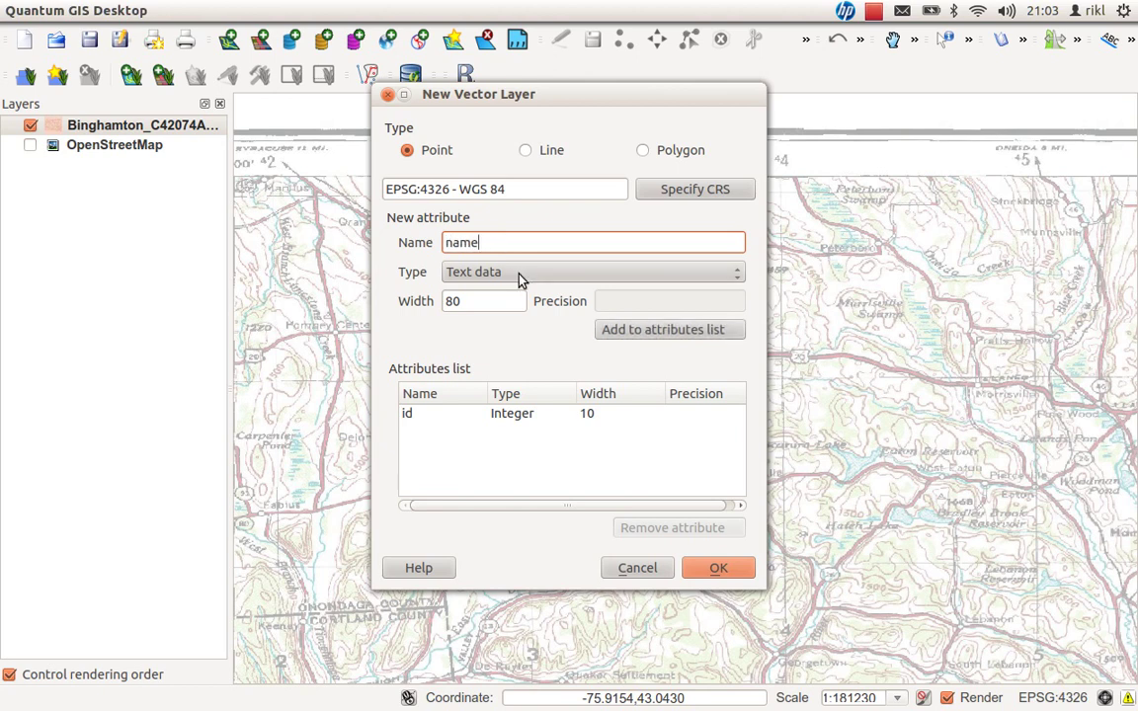
click(522, 281)
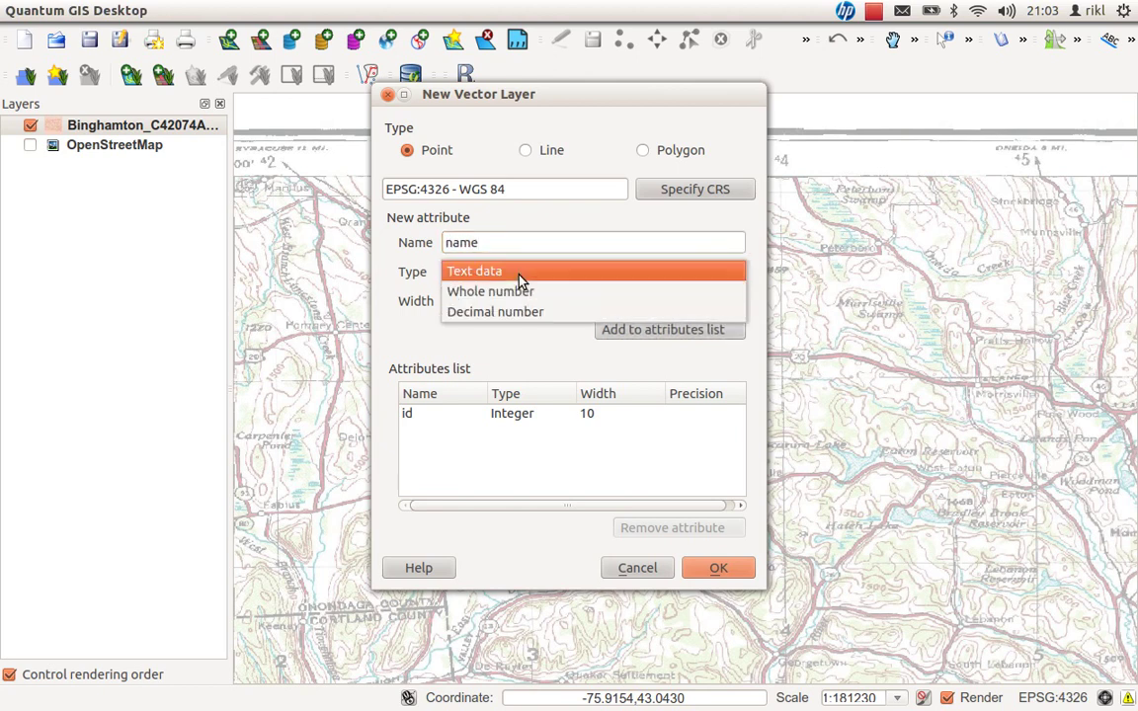
click(491, 339)
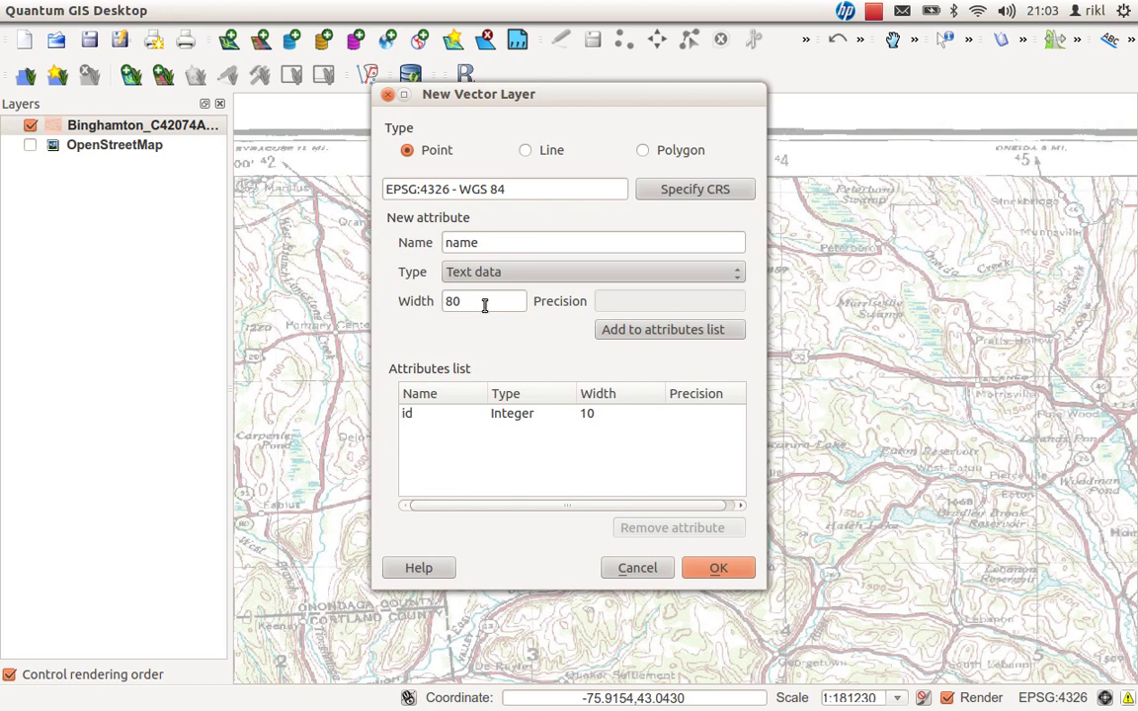
click(673, 332)
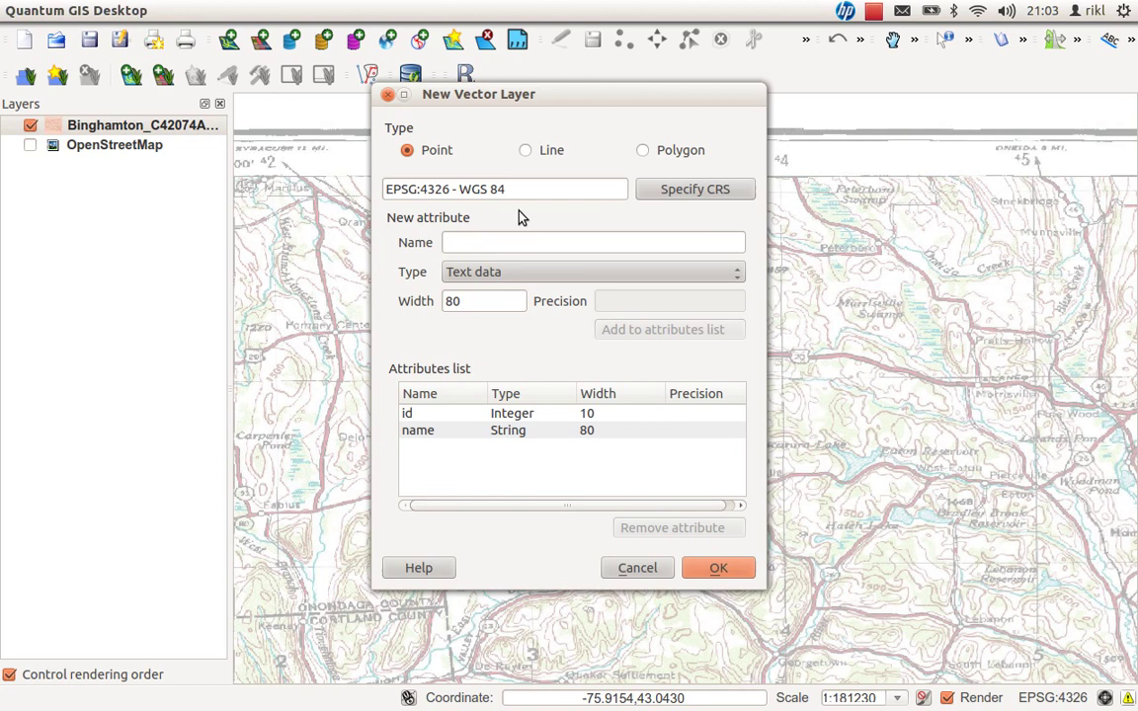
Step: Add a 'population' whole-number attribute with width 8
click(501, 242)
text(population)
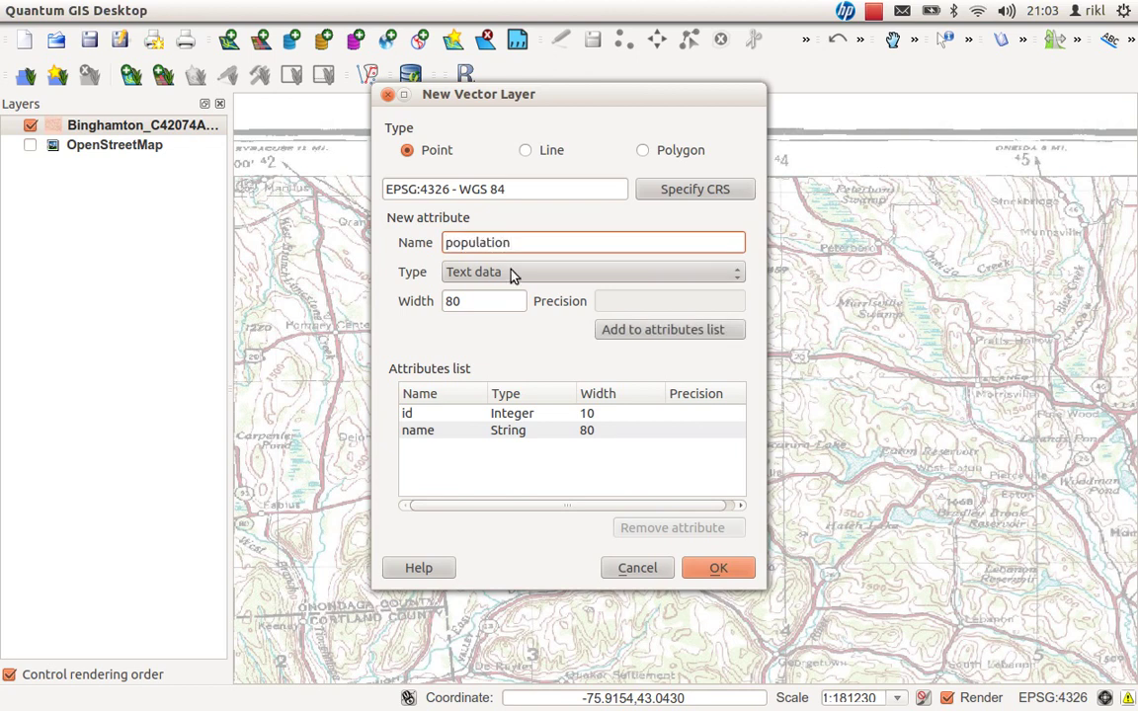
click(511, 275)
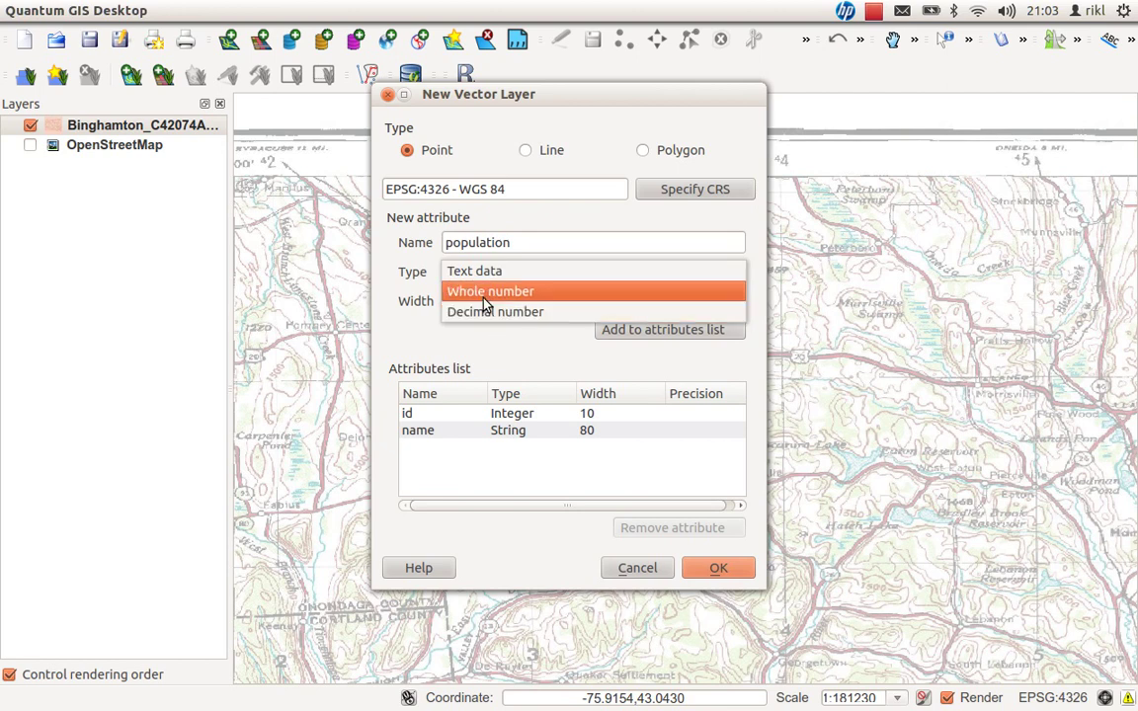
click(483, 292)
click(480, 300)
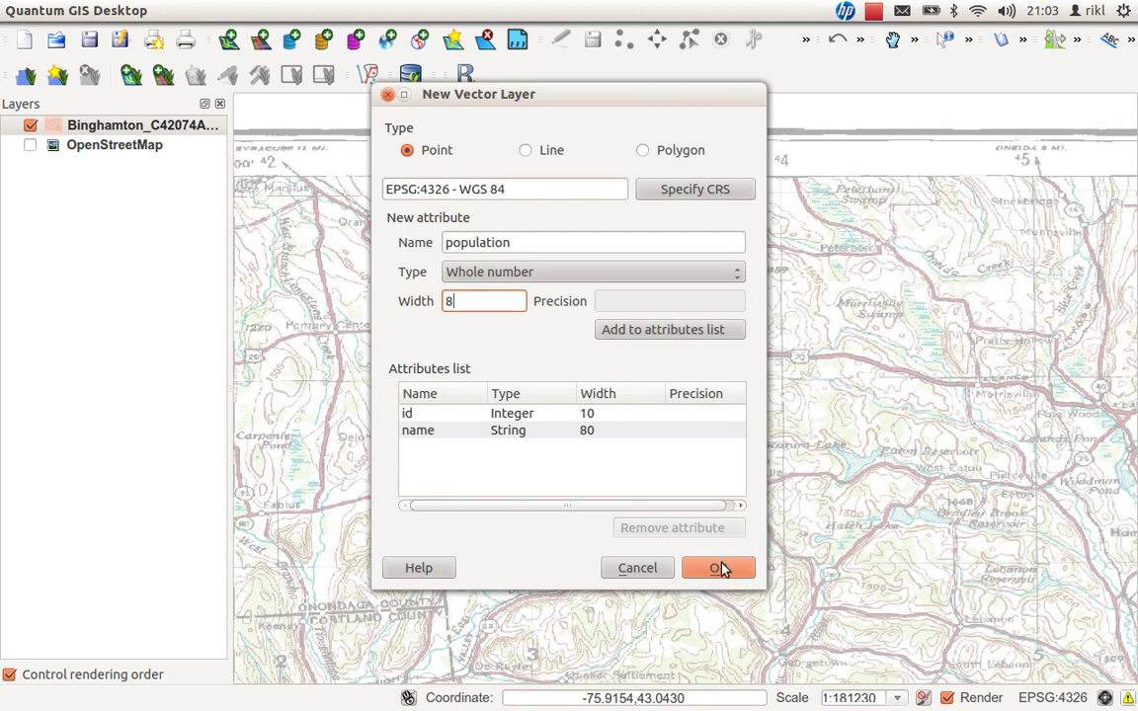
click(694, 330)
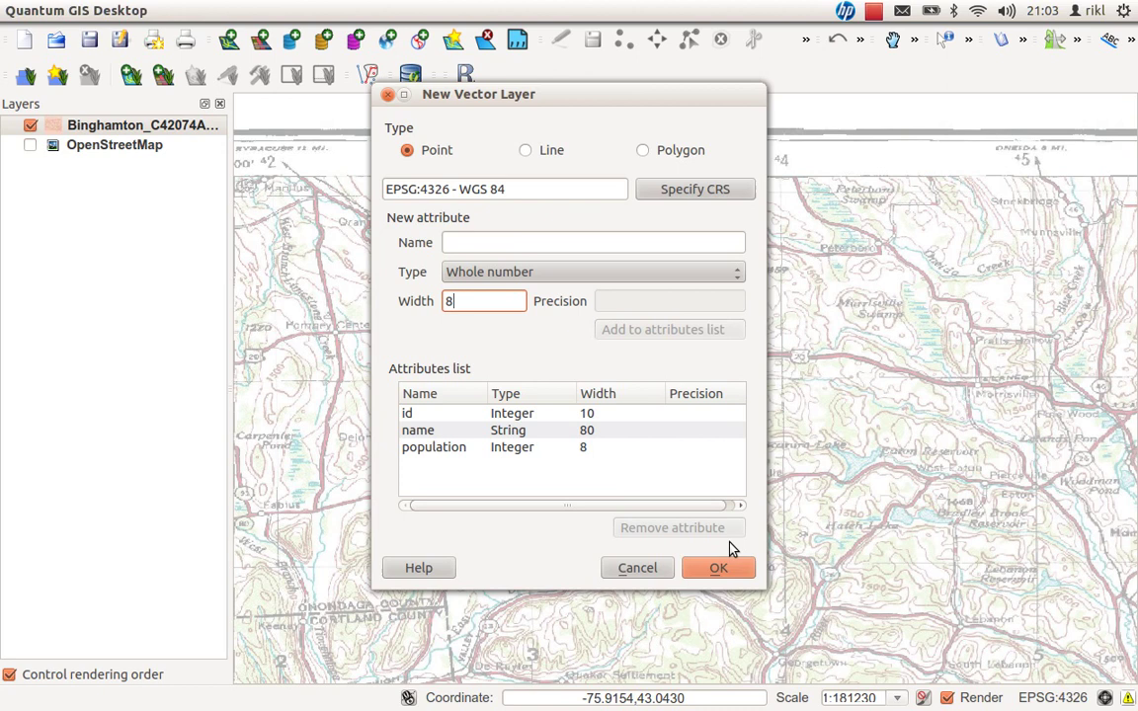
Step: Confirm the layer definition and save it as cities_nw_map.shp
click(722, 570)
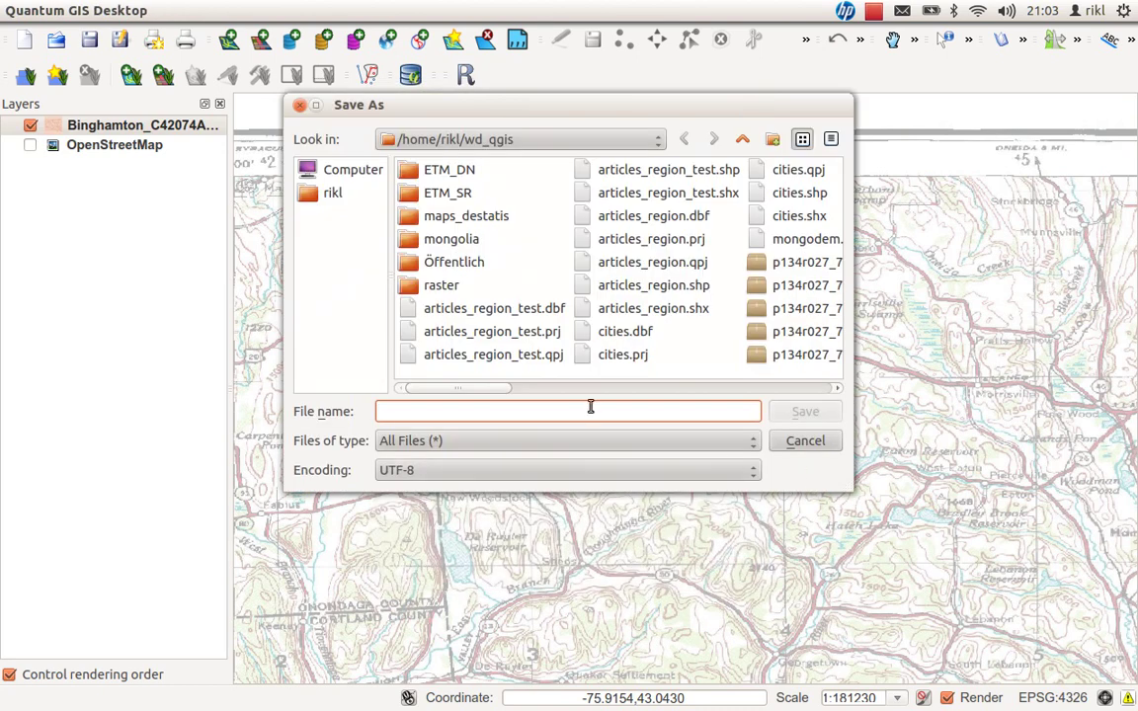
text(cities_nw_map.shp)
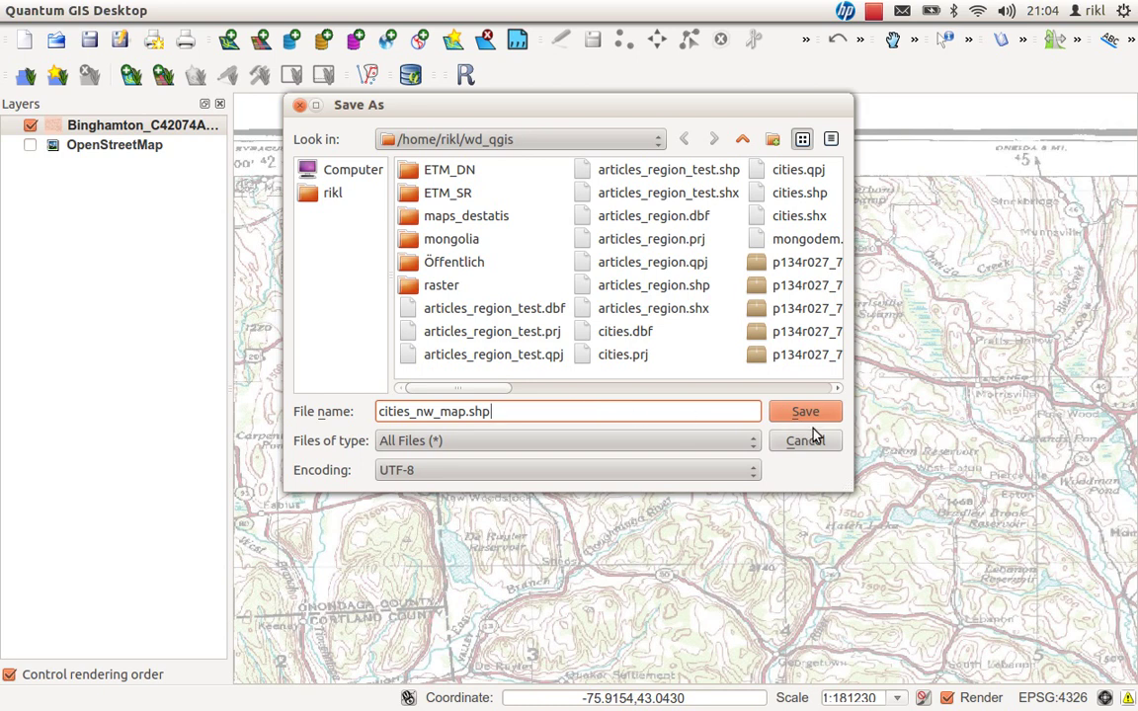
click(806, 411)
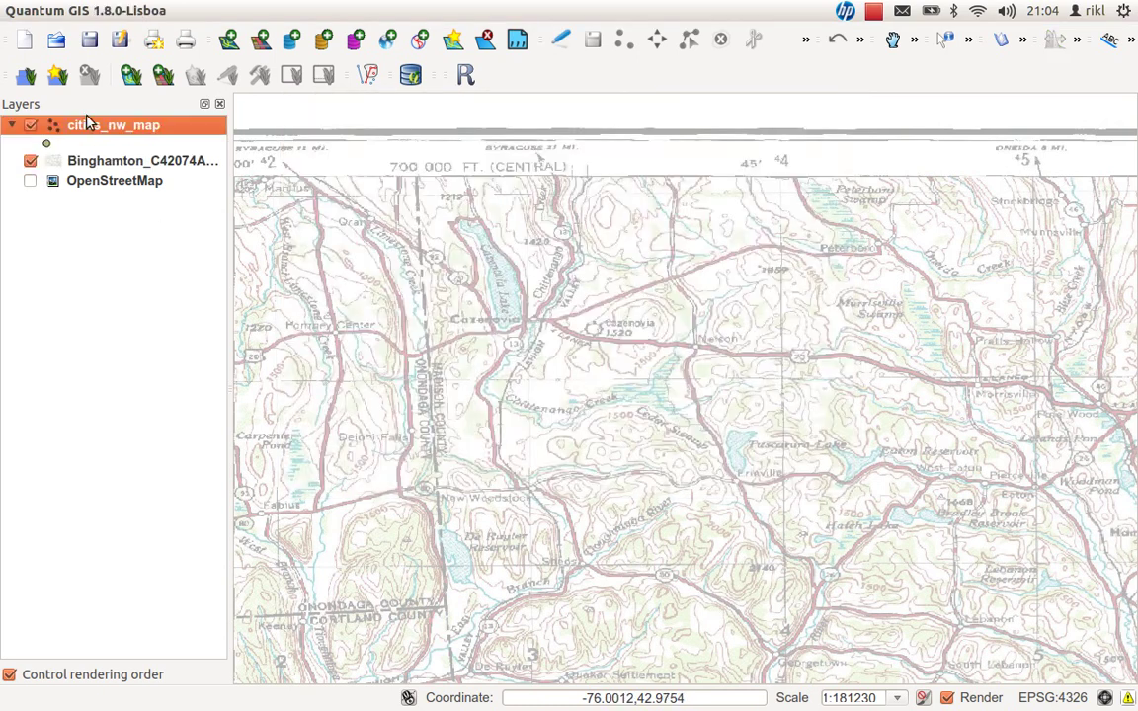
Step: Turn on editing and place a Cazenovia point with population 30000
click(568, 46)
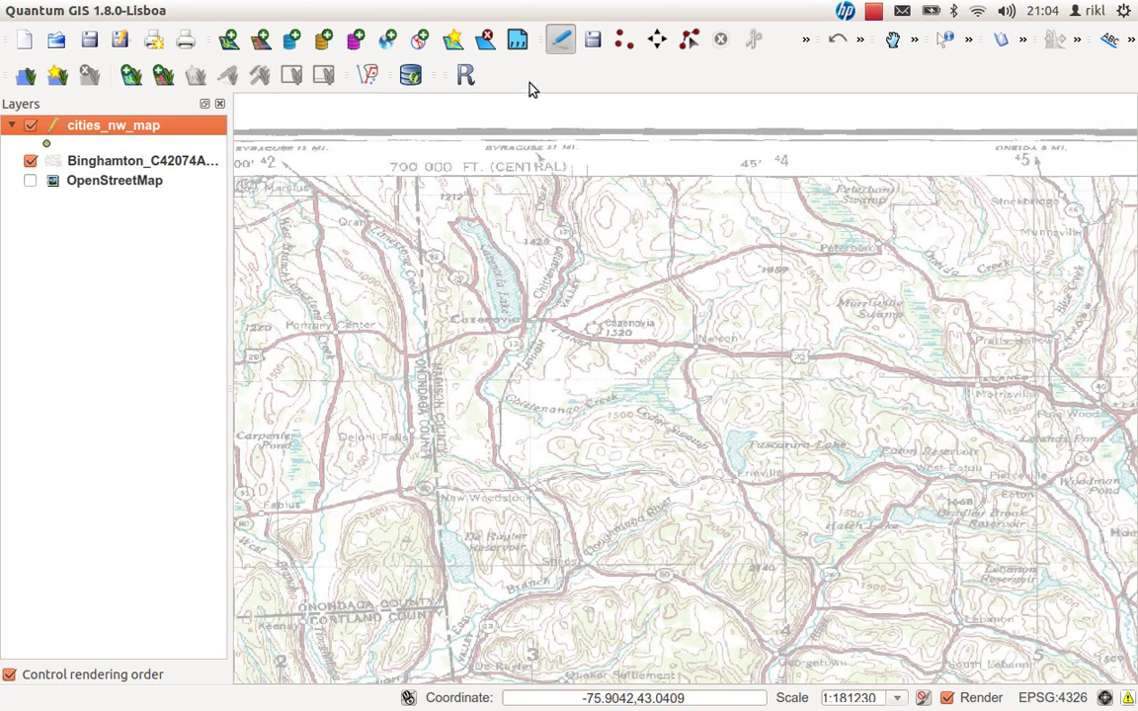
click(624, 42)
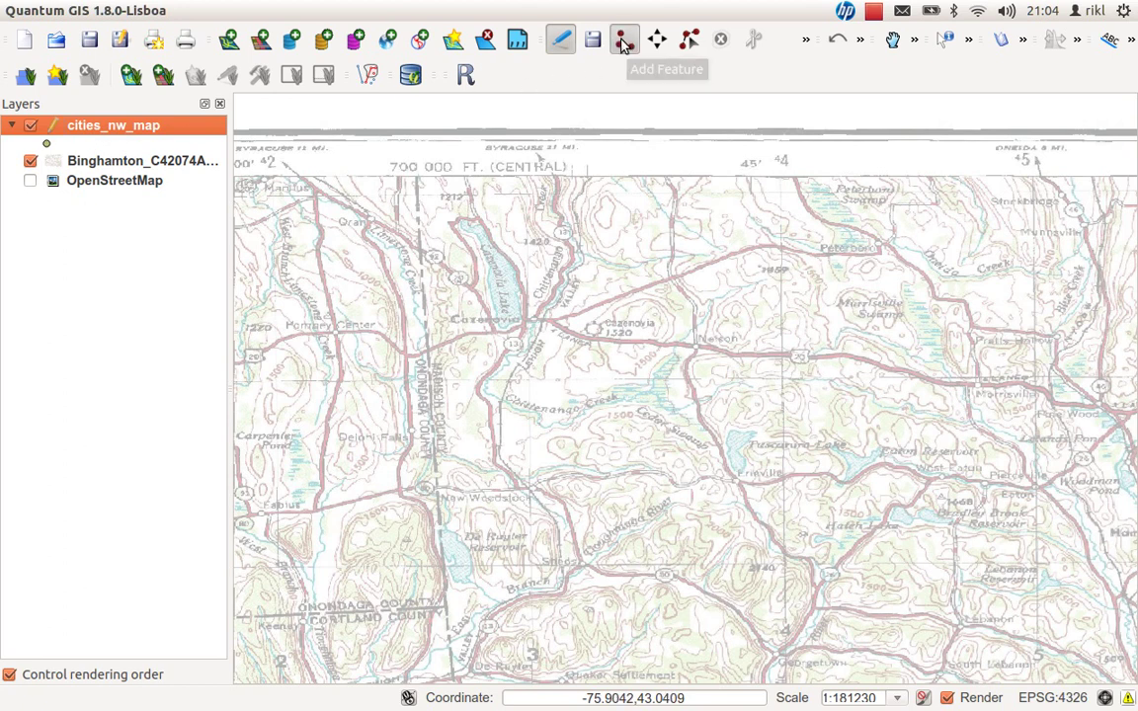
click(534, 320)
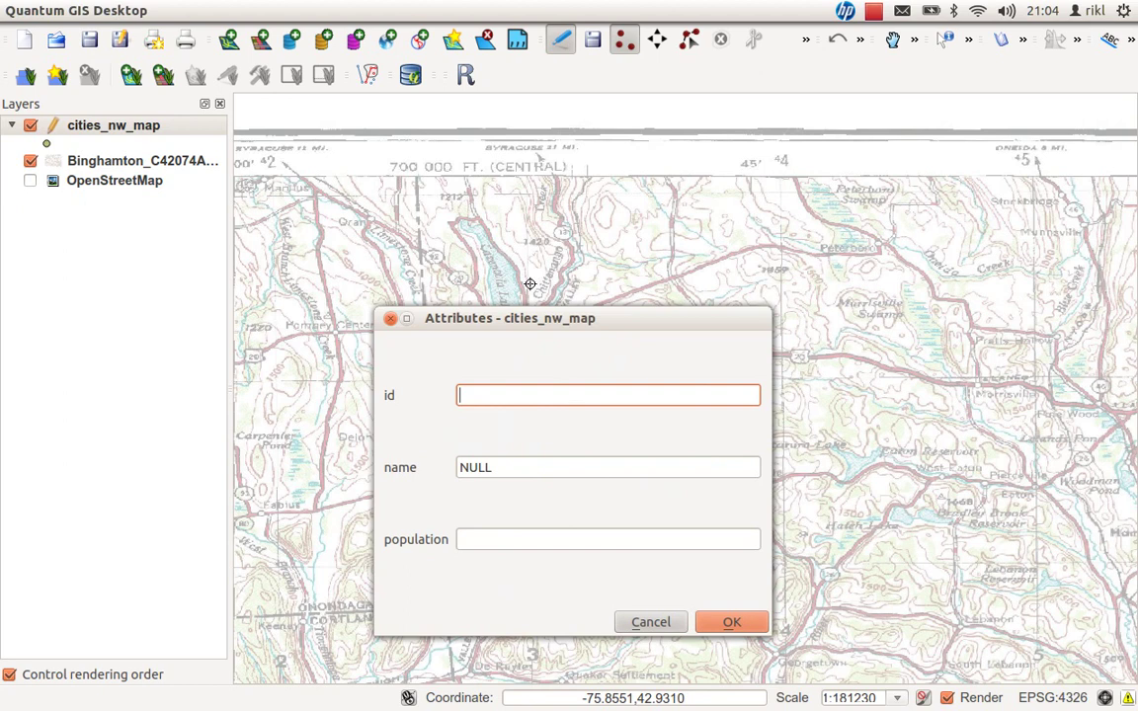
drag(577, 318, 867, 280)
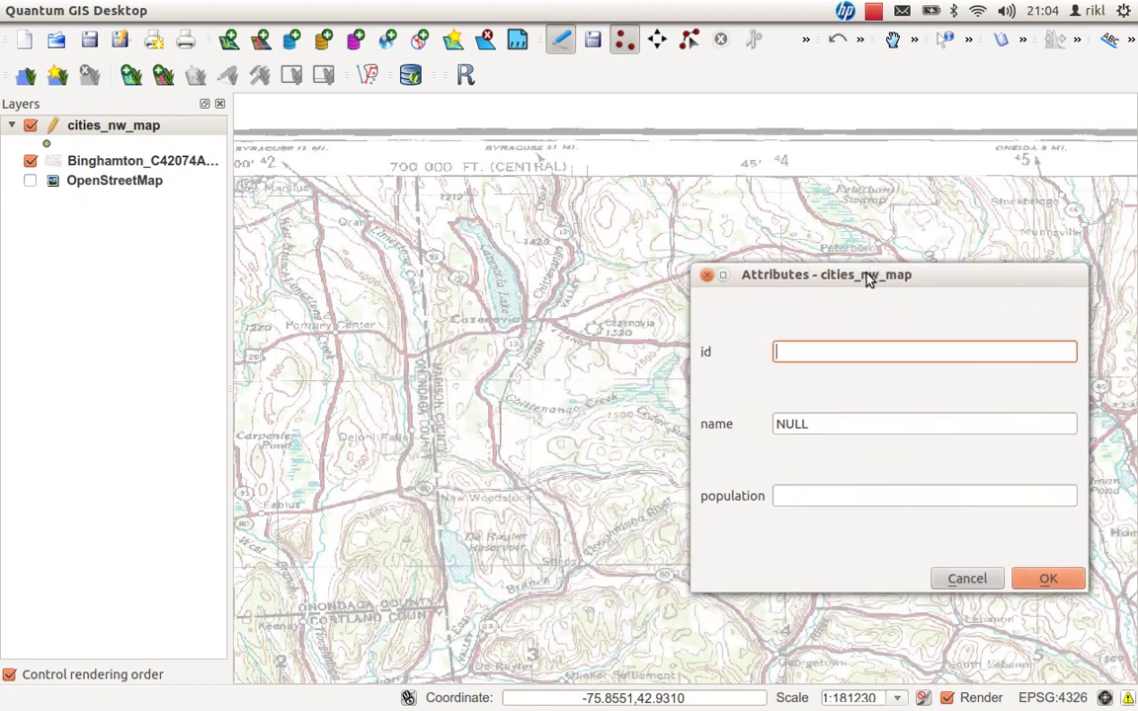
double_click(805, 421)
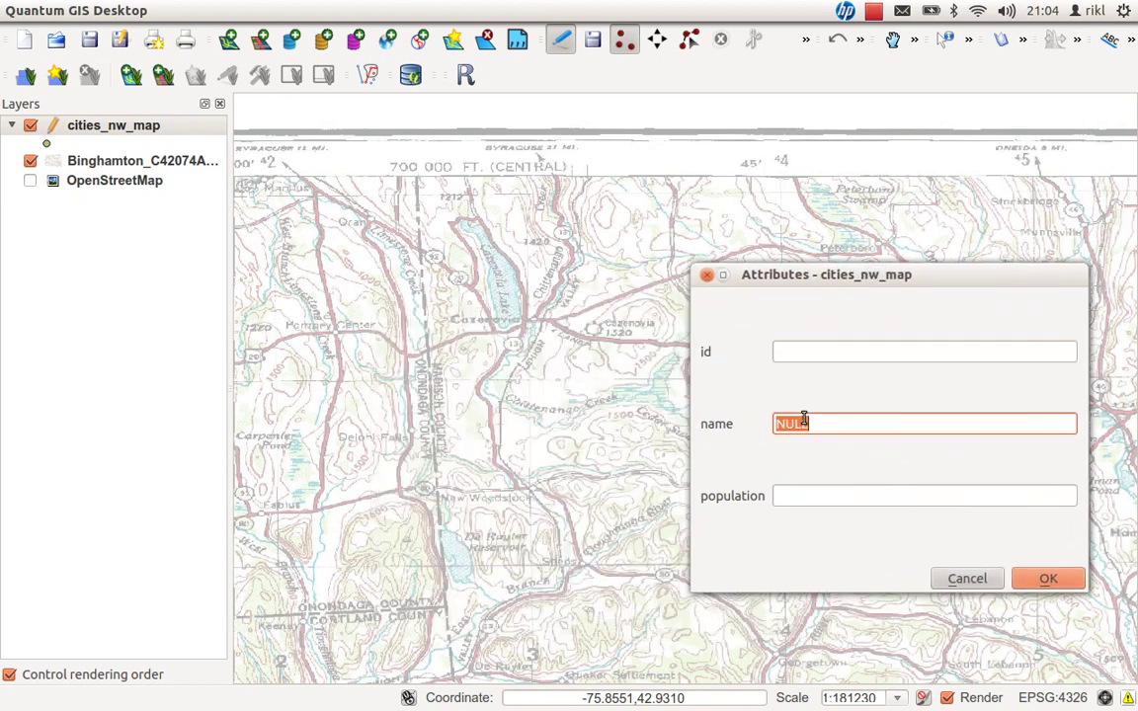
click(819, 357)
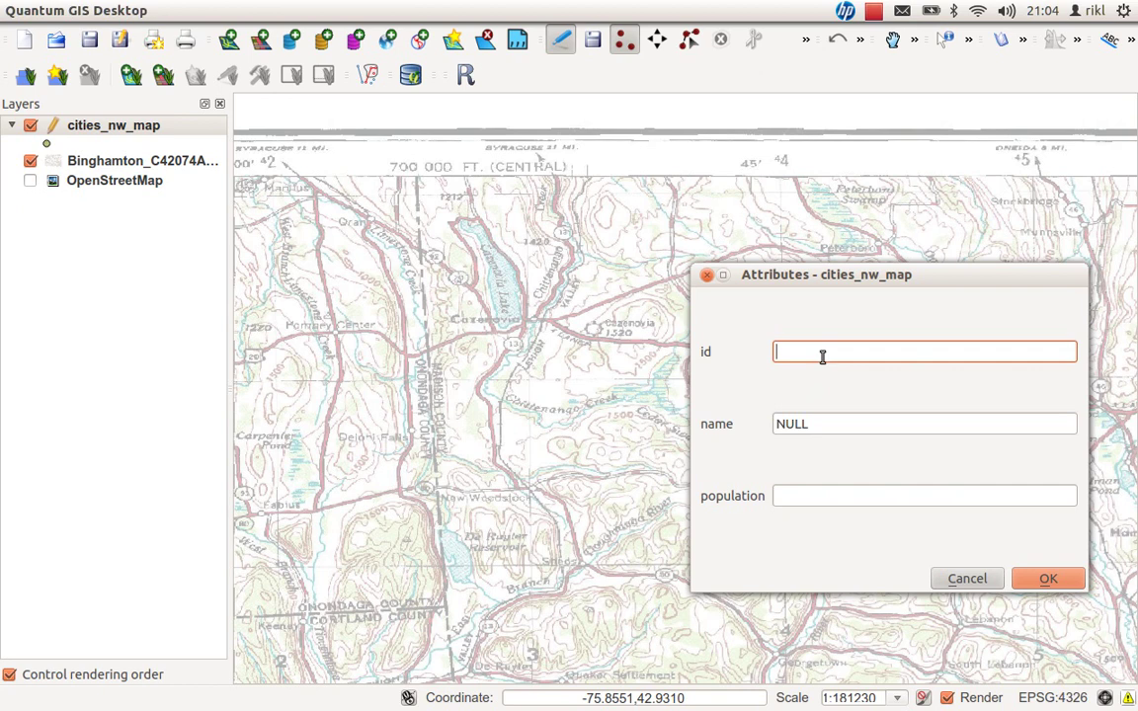
click(841, 425)
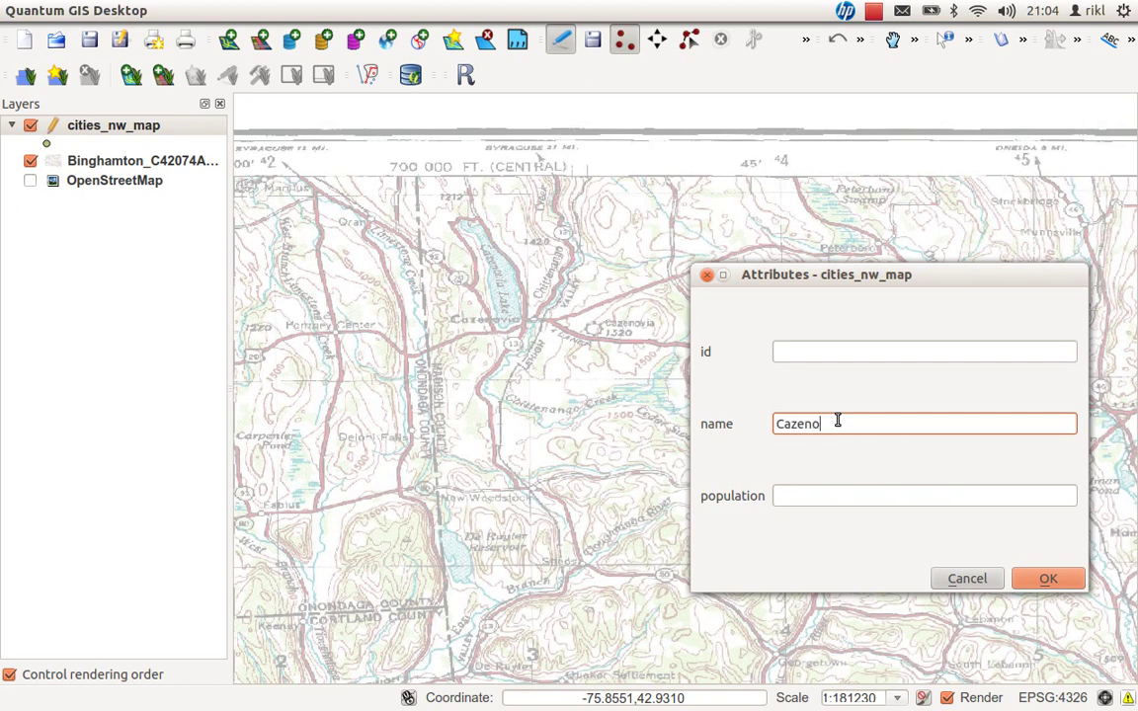
text(a)
key(Tab)
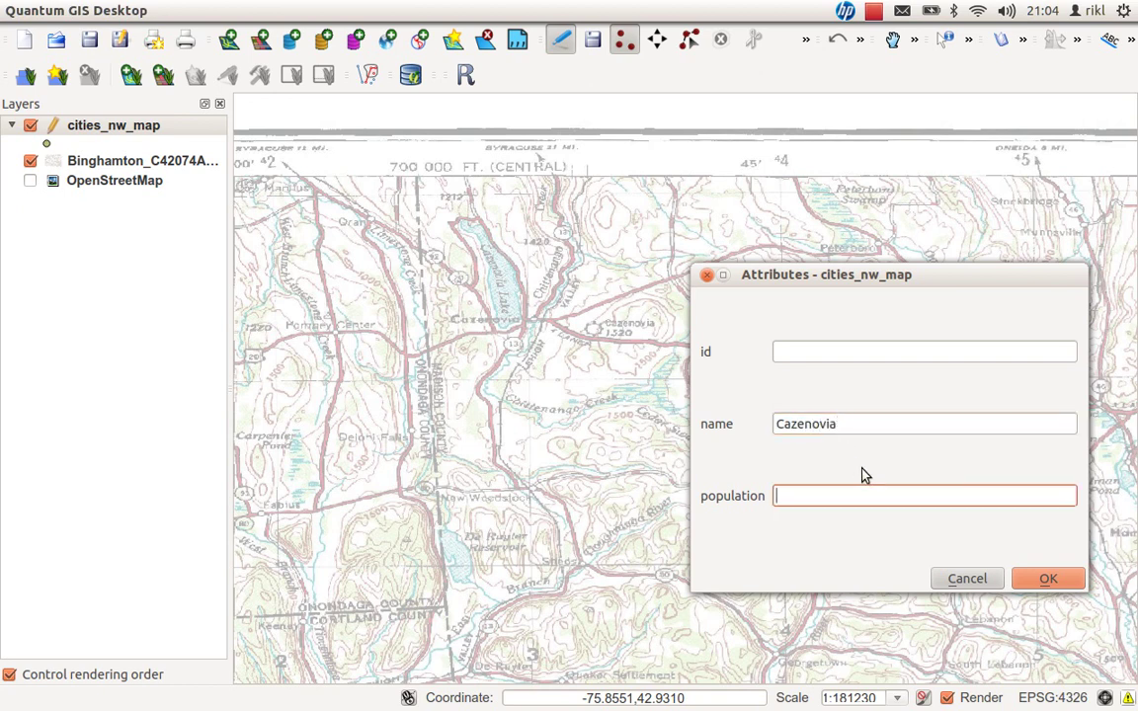
text(30000)
click(1044, 581)
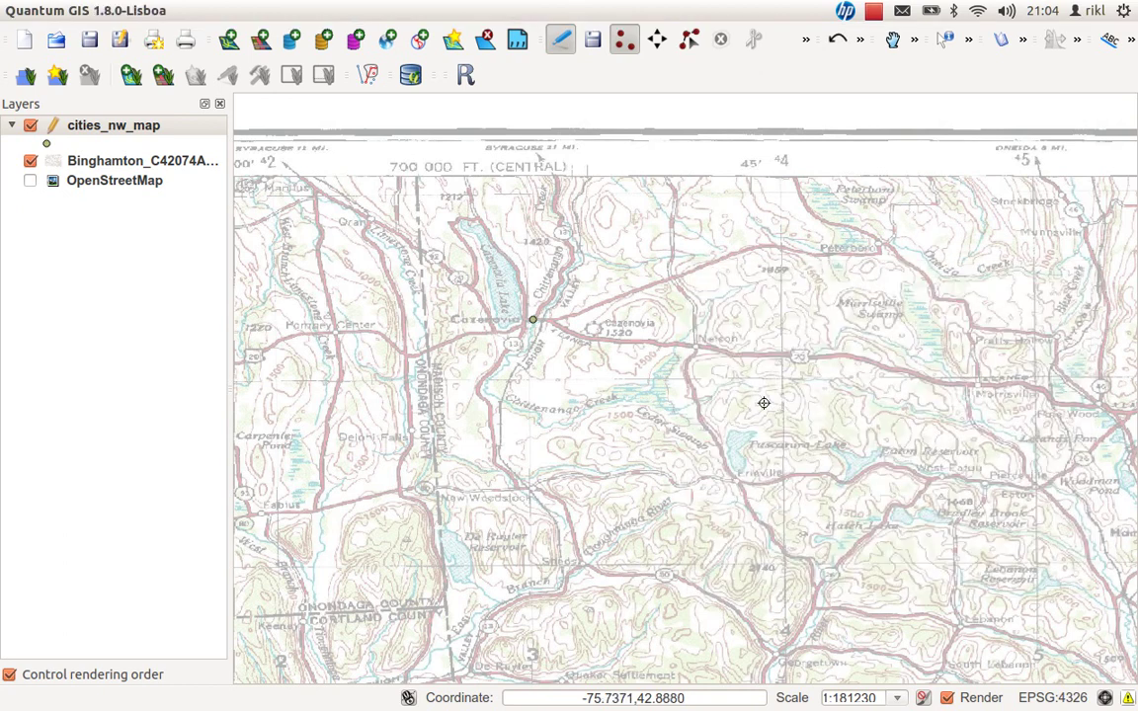
Step: Place a Nelson point with population 12000
click(696, 346)
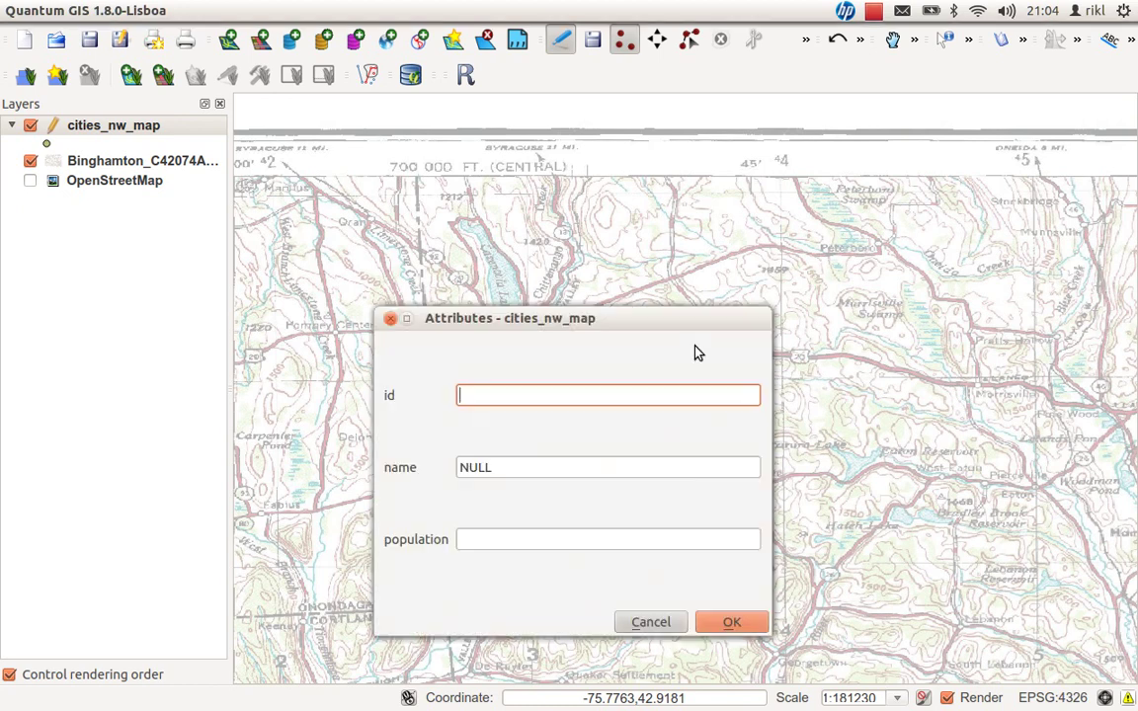
key(Tab)
text(N)
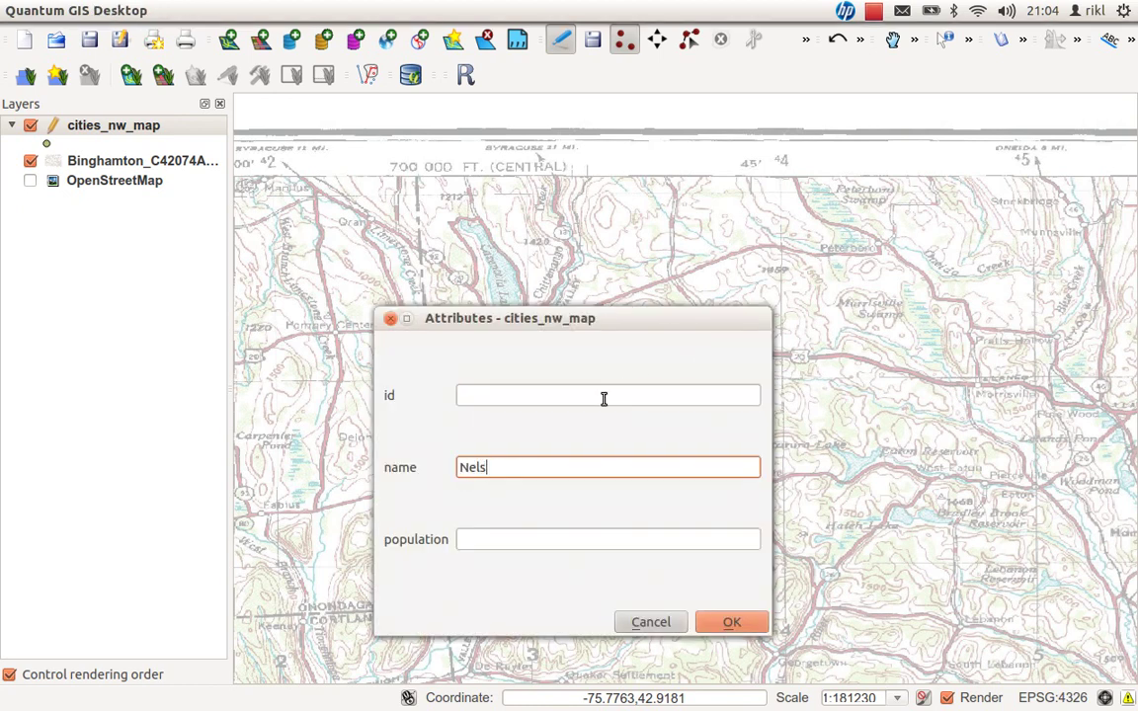
key(Tab)
text(1)
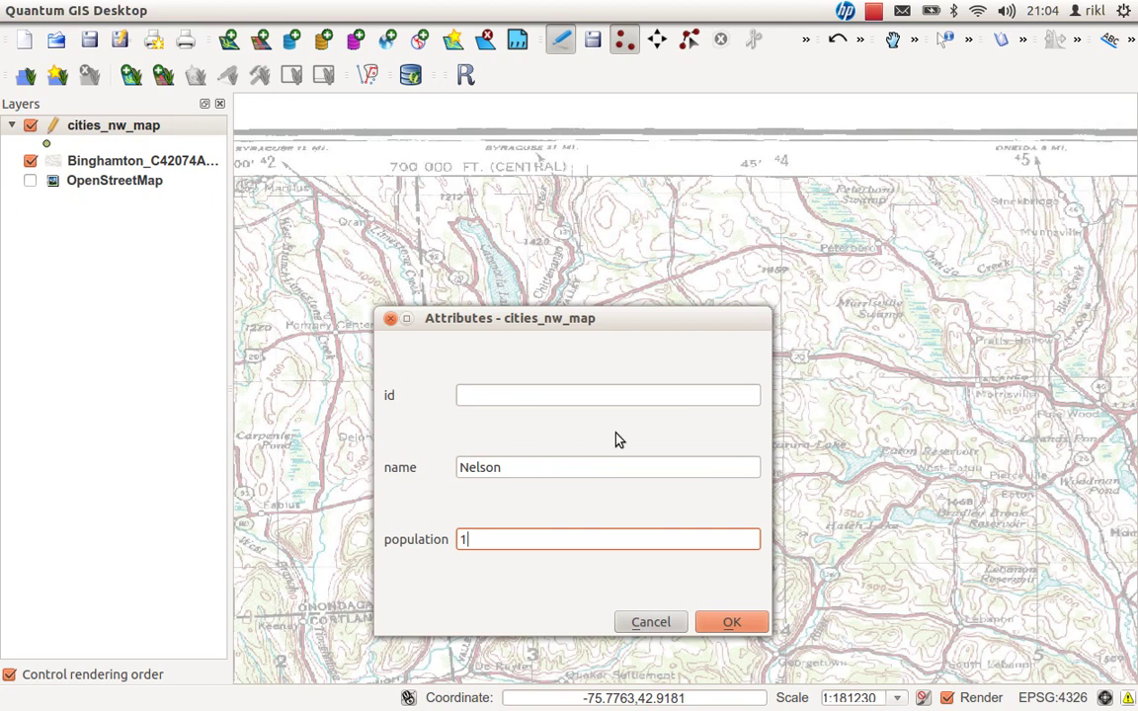
text(2000)
click(729, 620)
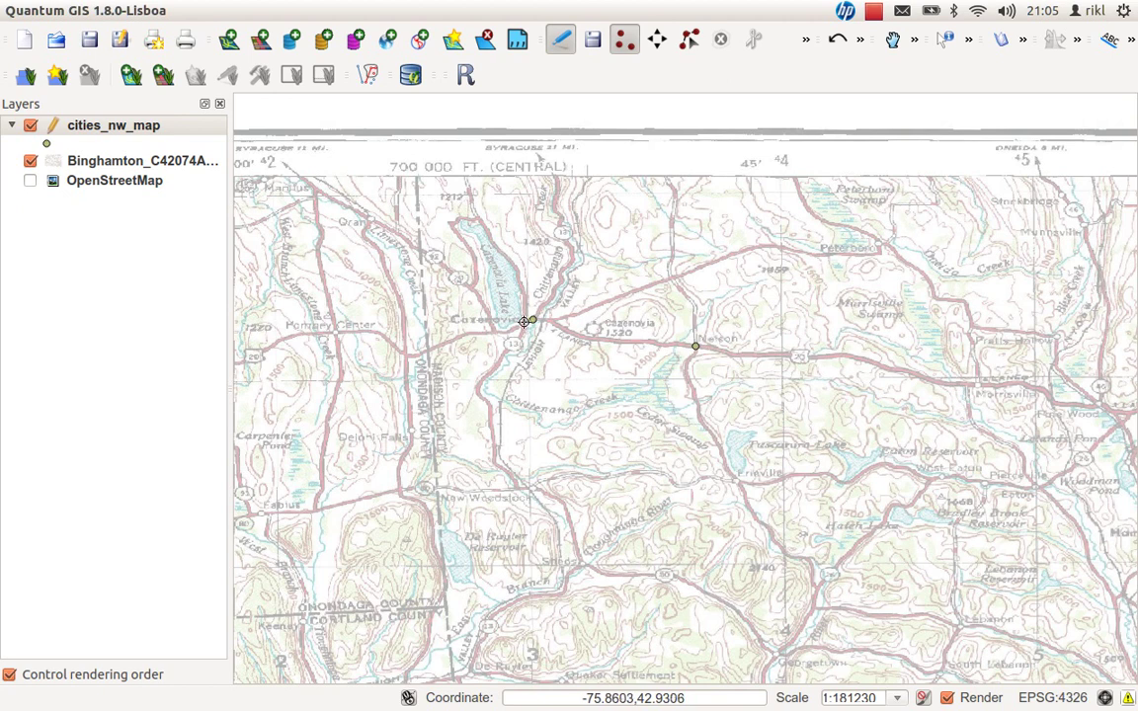
click(658, 39)
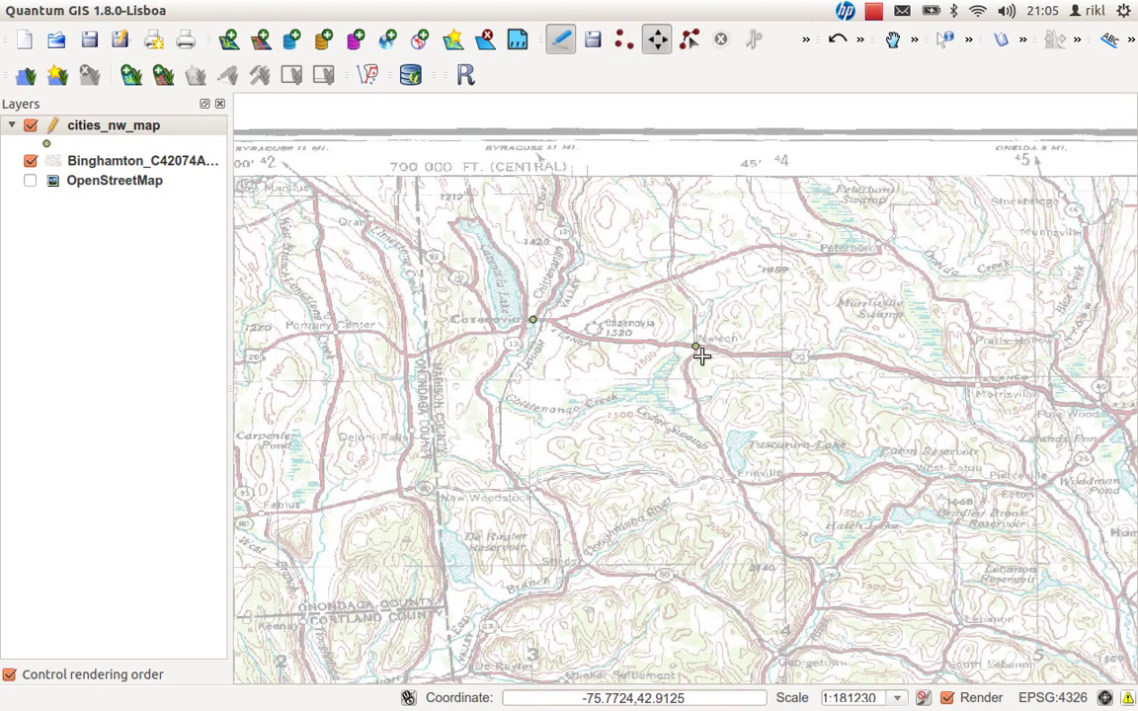
mouse_move(689, 332)
mouse_down()
mouse_move(676, 313)
mouse_move(695, 348)
mouse_up()
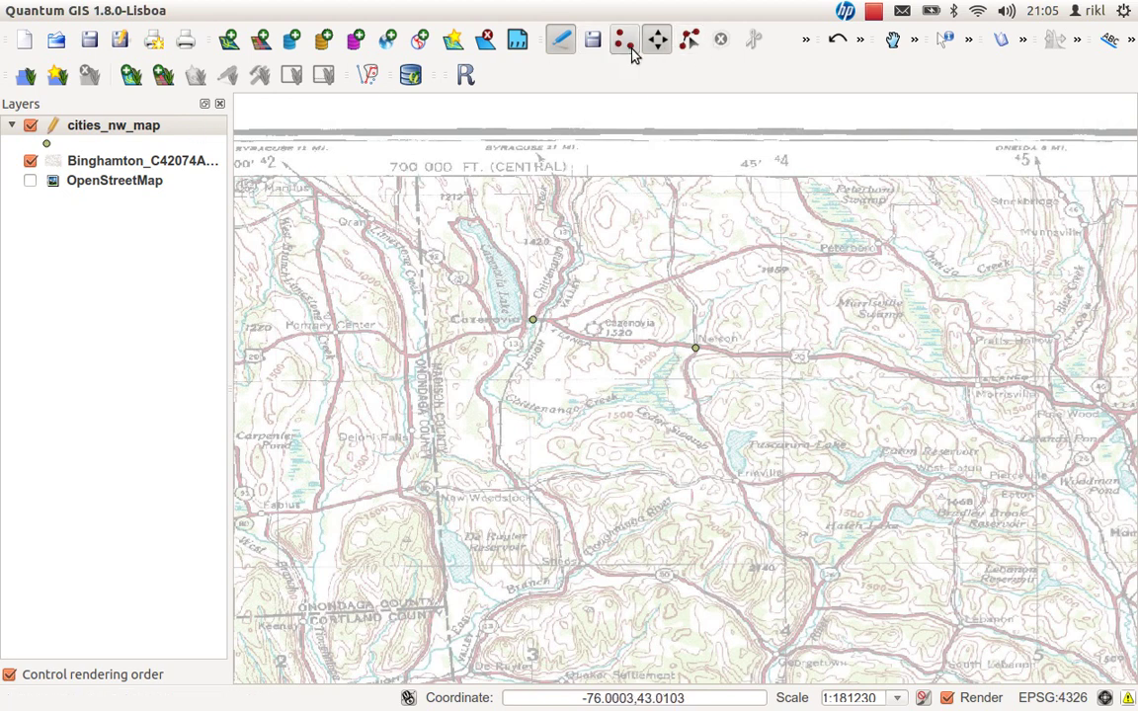
click(689, 42)
click(677, 357)
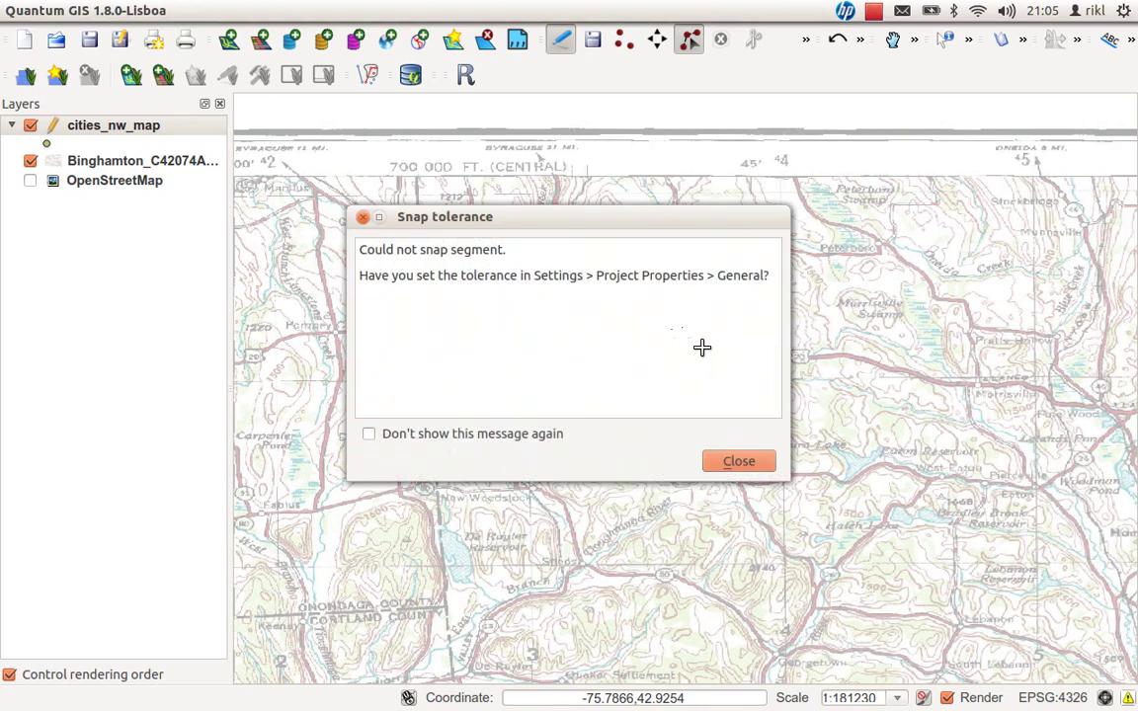
click(734, 458)
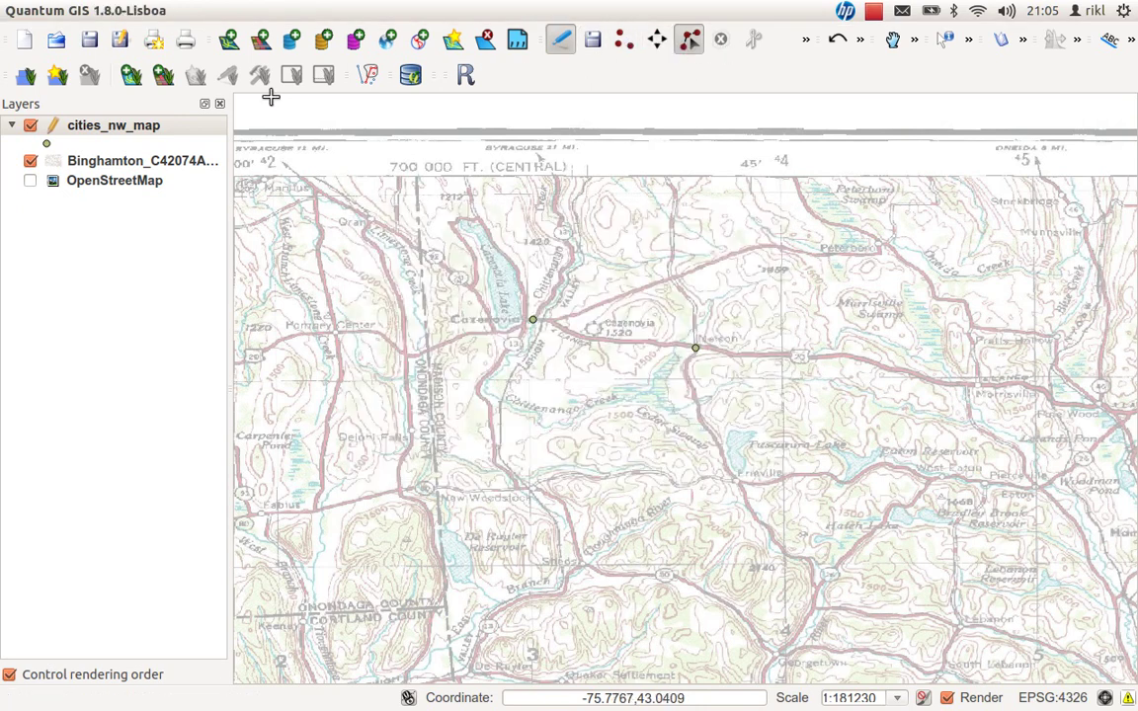
Step: Open the cities_nw_map attribute table, select the Cazenovia and Nelson rows, then close it
double_click(138, 126)
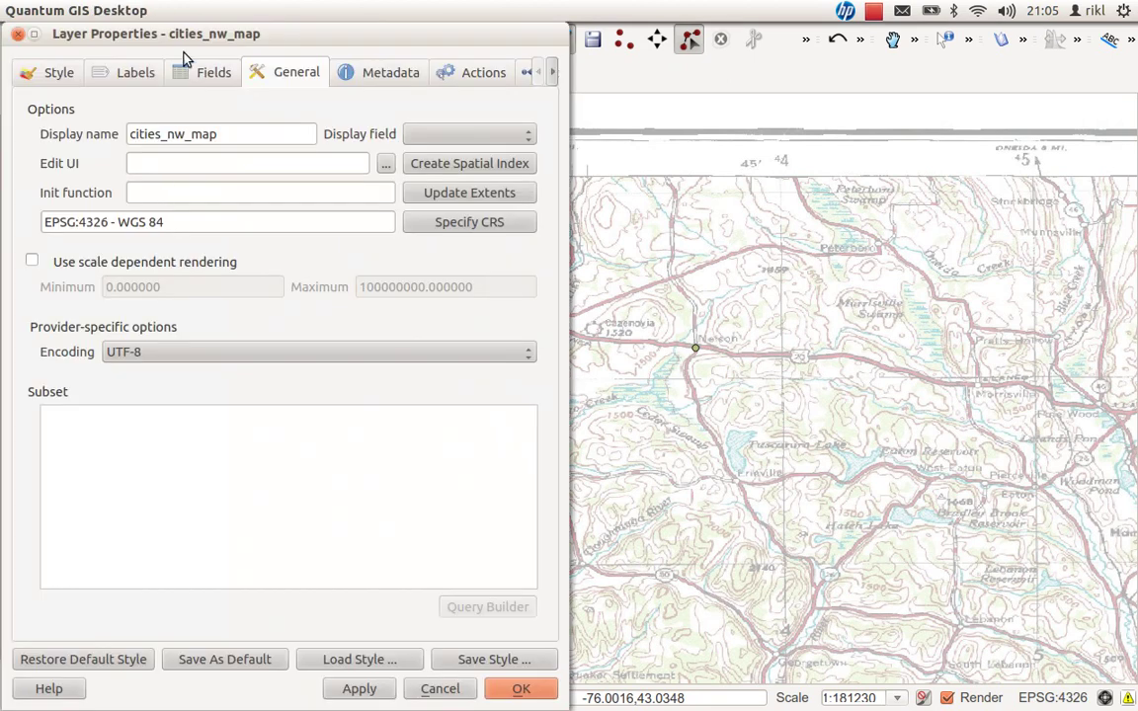
click(18, 34)
right_click(99, 136)
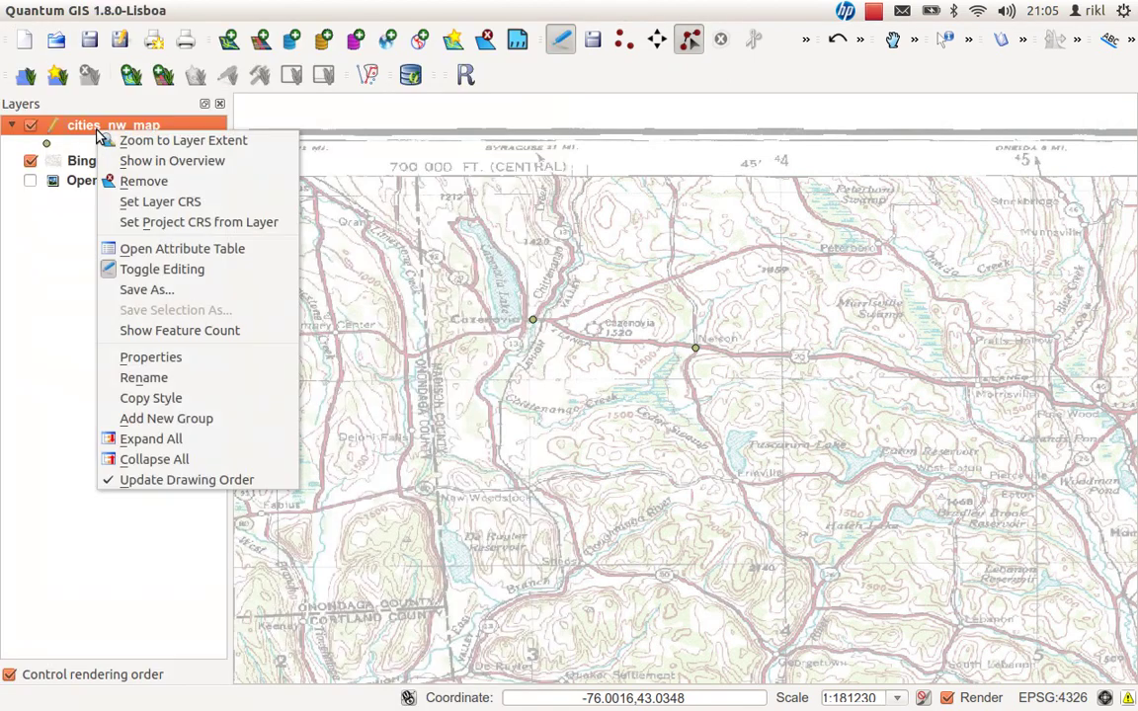
click(180, 248)
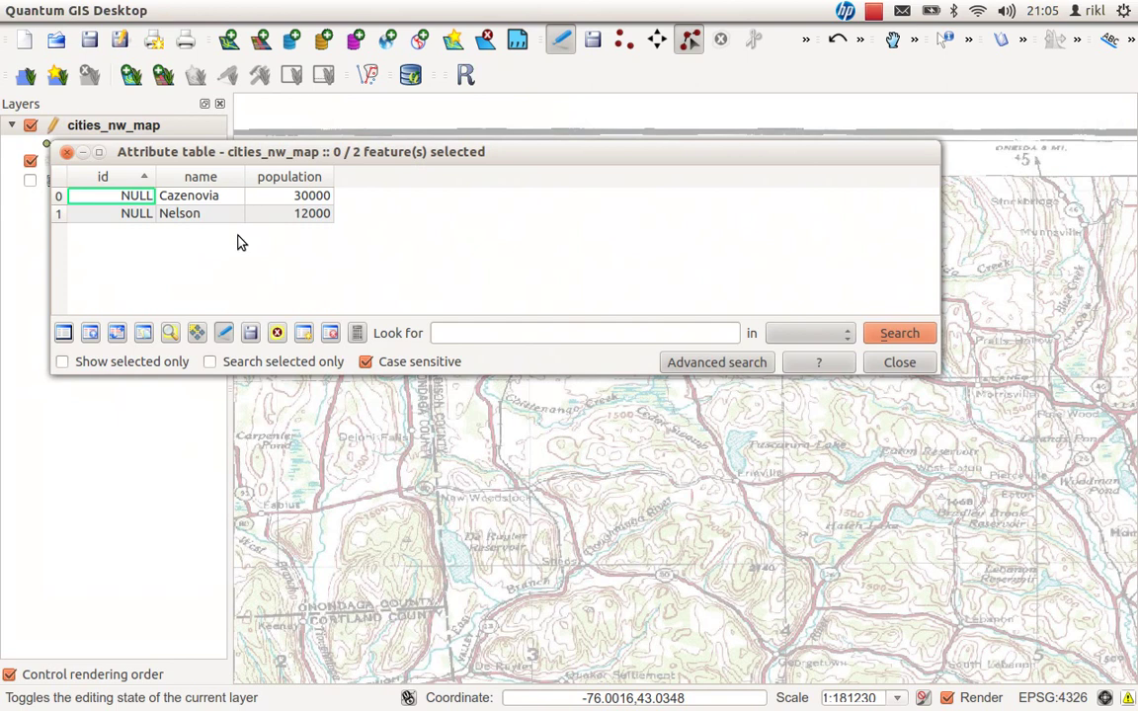
drag(205, 153, 372, 467)
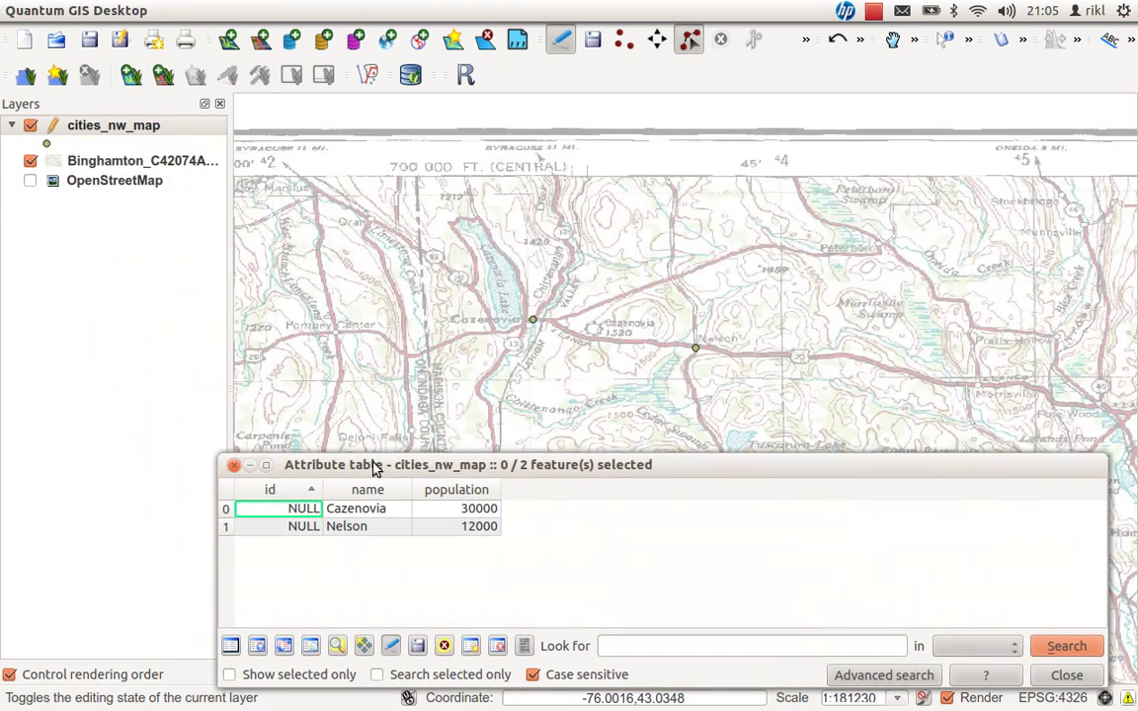
click(228, 509)
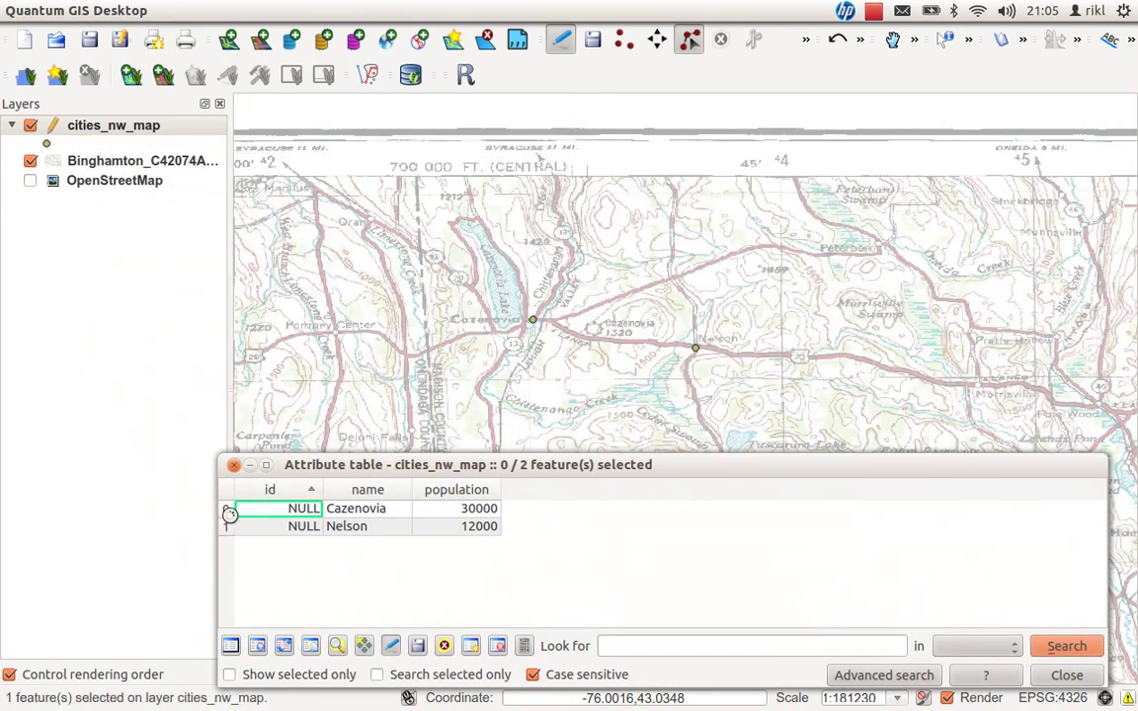
click(227, 526)
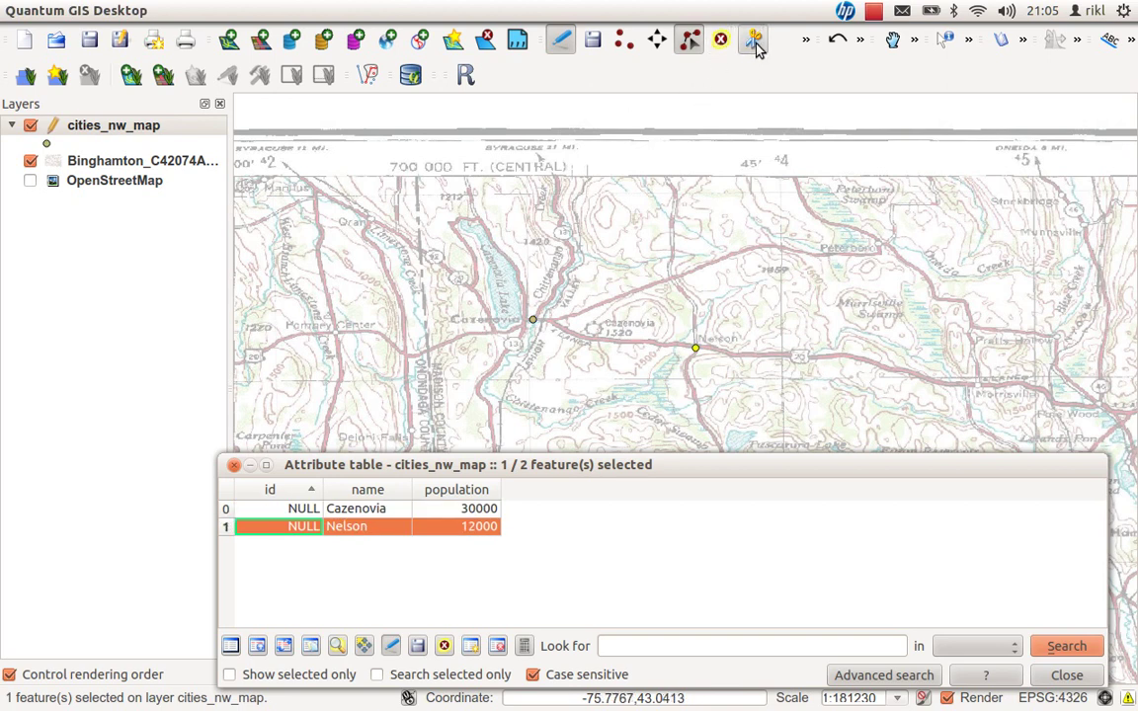
click(1066, 676)
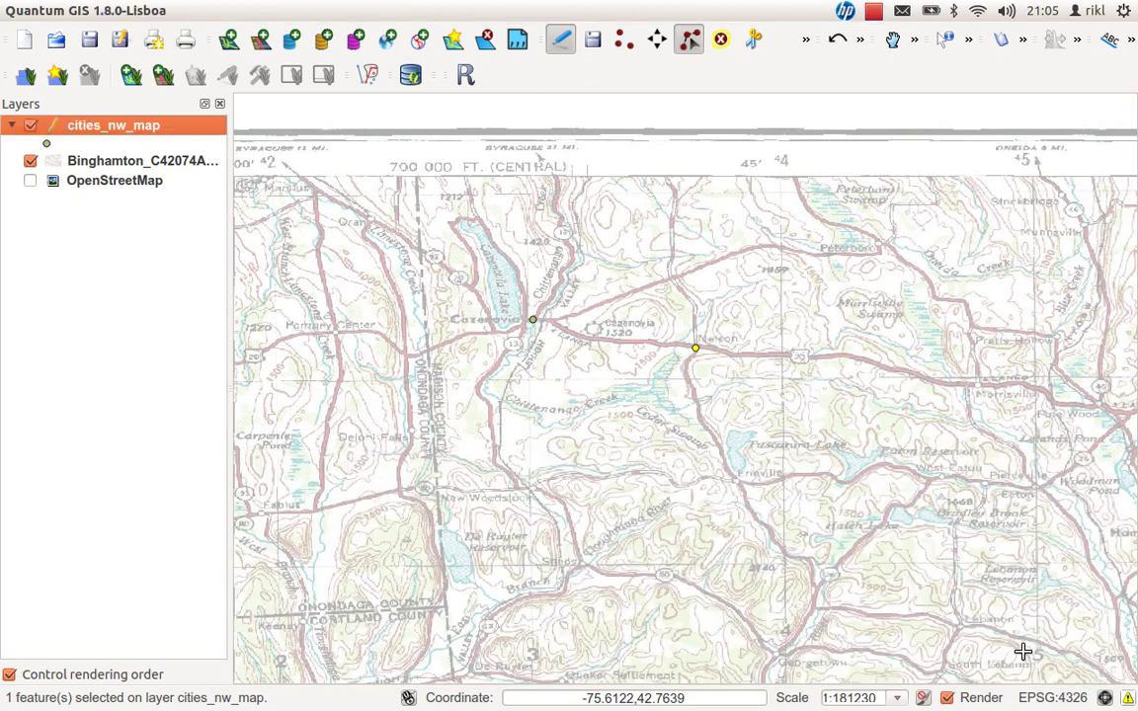
Step: Stop editing cities_nw_map, show OpenStreetMap, and compare layers by toggling the town points and Binghamton map
click(563, 43)
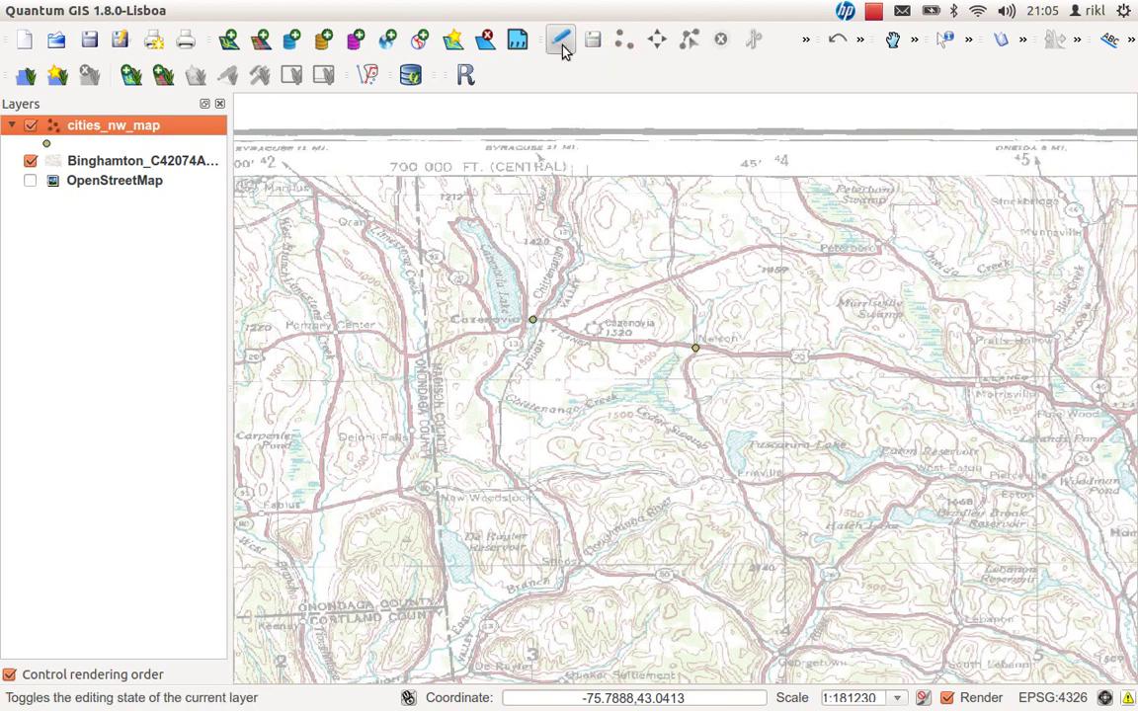
click(31, 182)
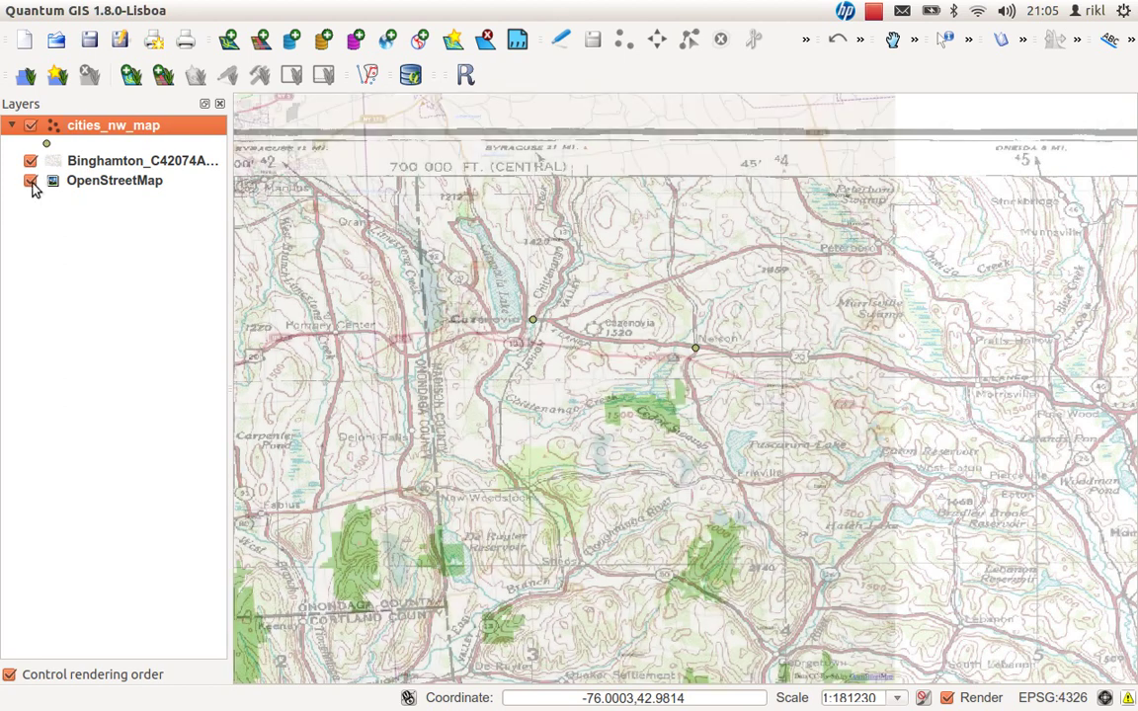
click(30, 125)
click(32, 161)
click(31, 126)
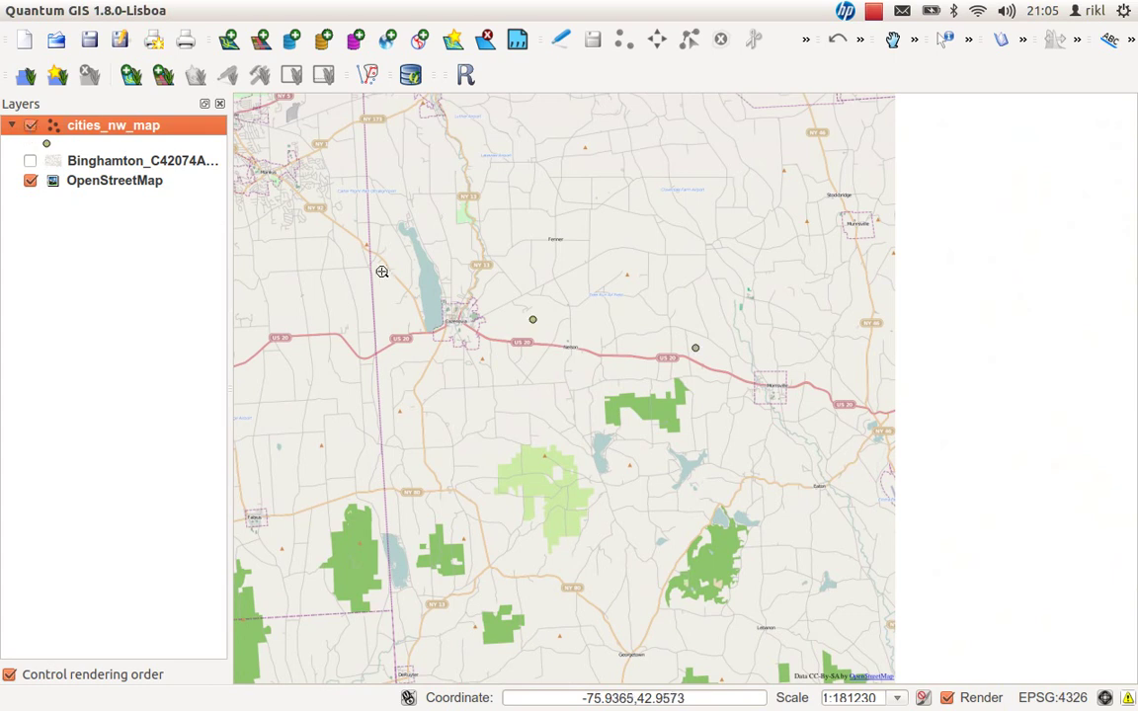
click(695, 348)
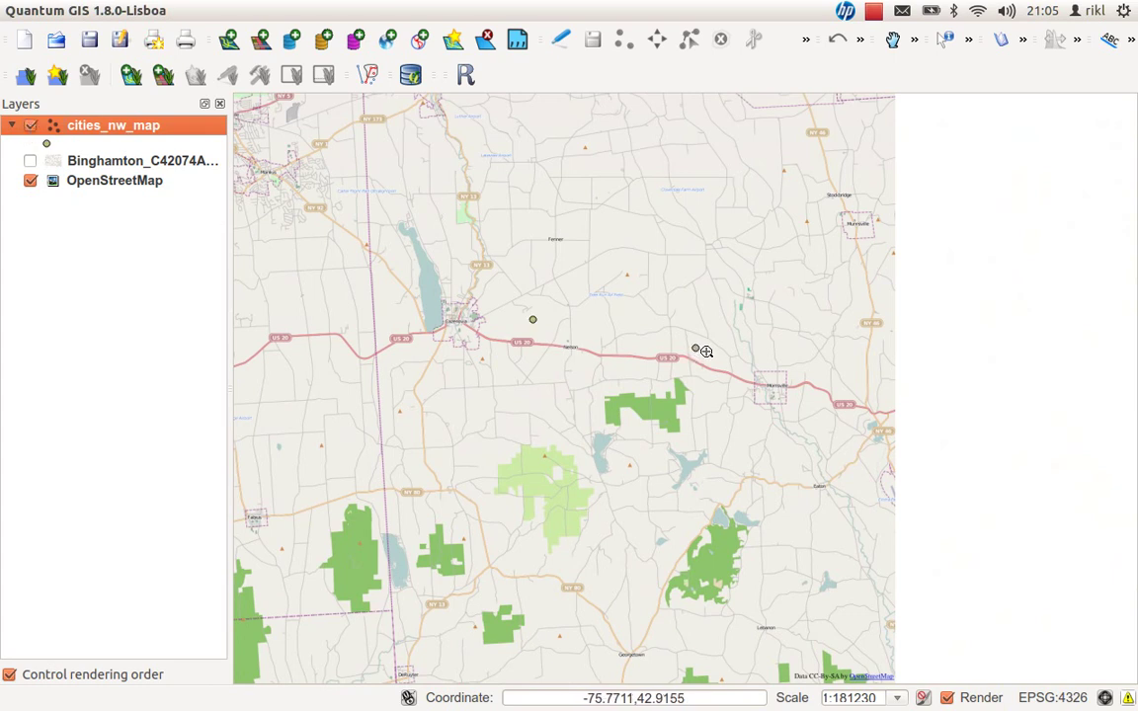
click(30, 161)
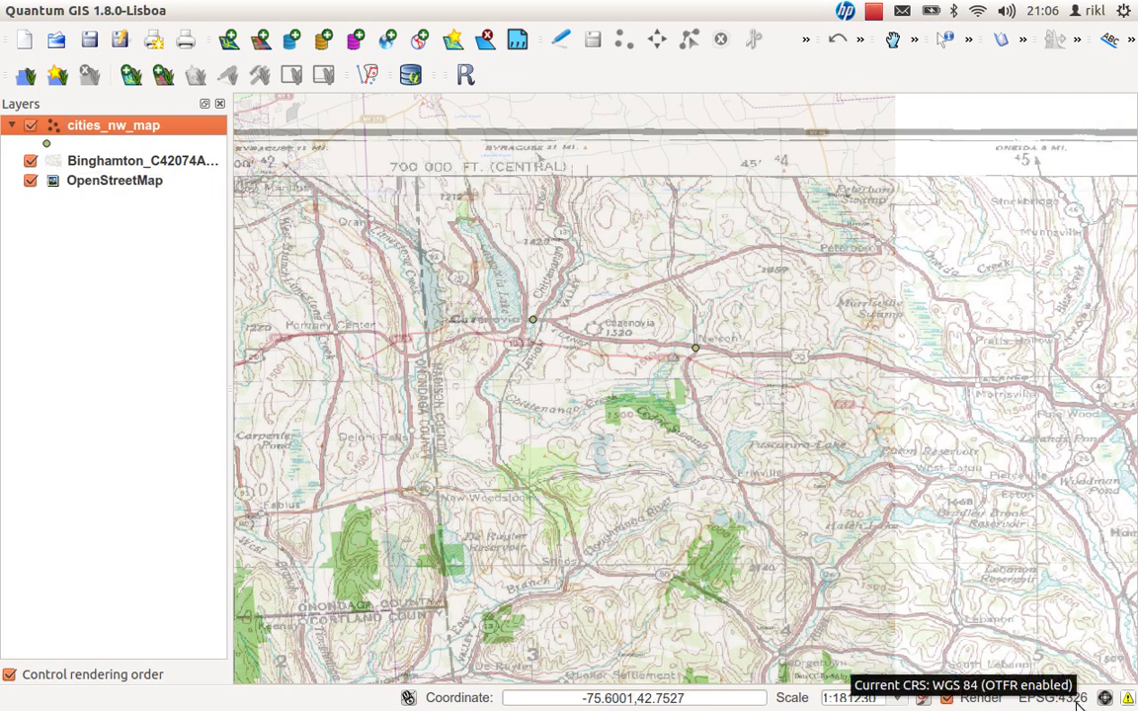
Step: Set the project CRS to WGS 84 / Pseudo Mercator
click(1108, 698)
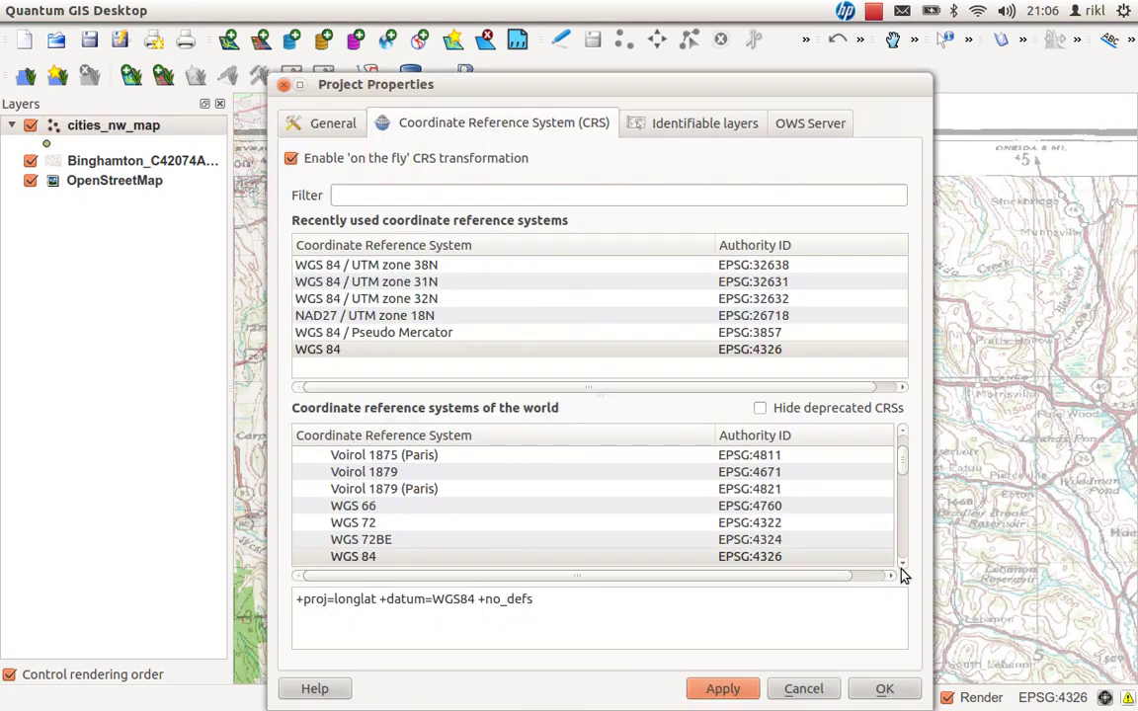
click(421, 332)
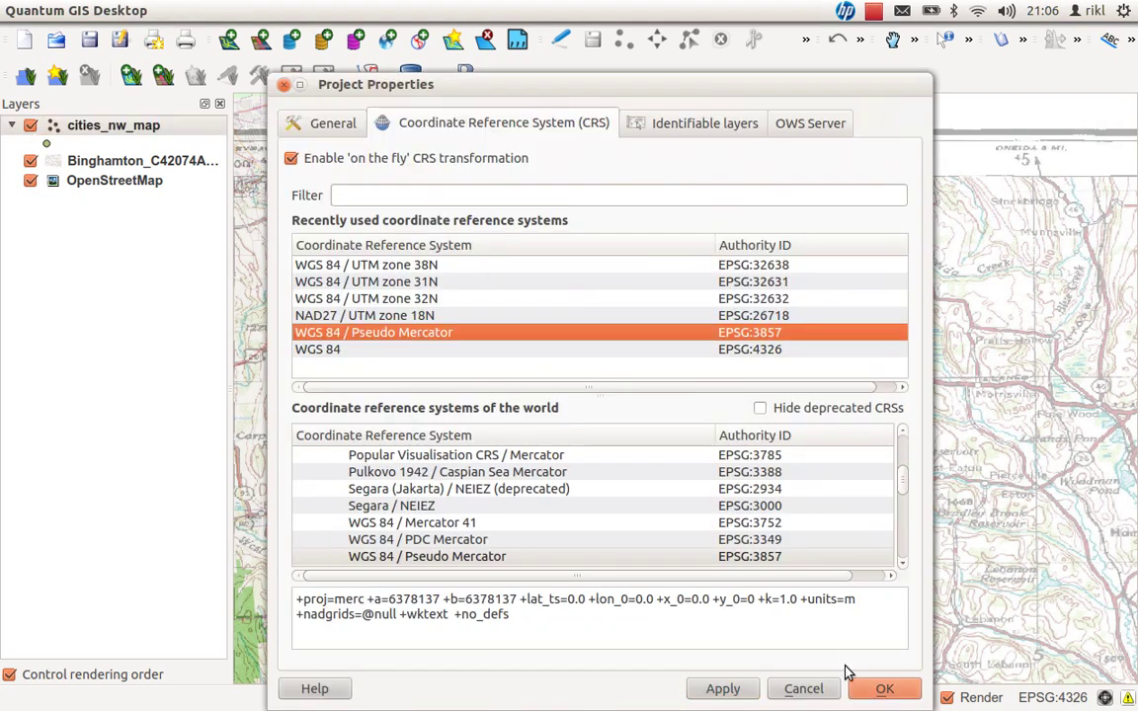
click(884, 688)
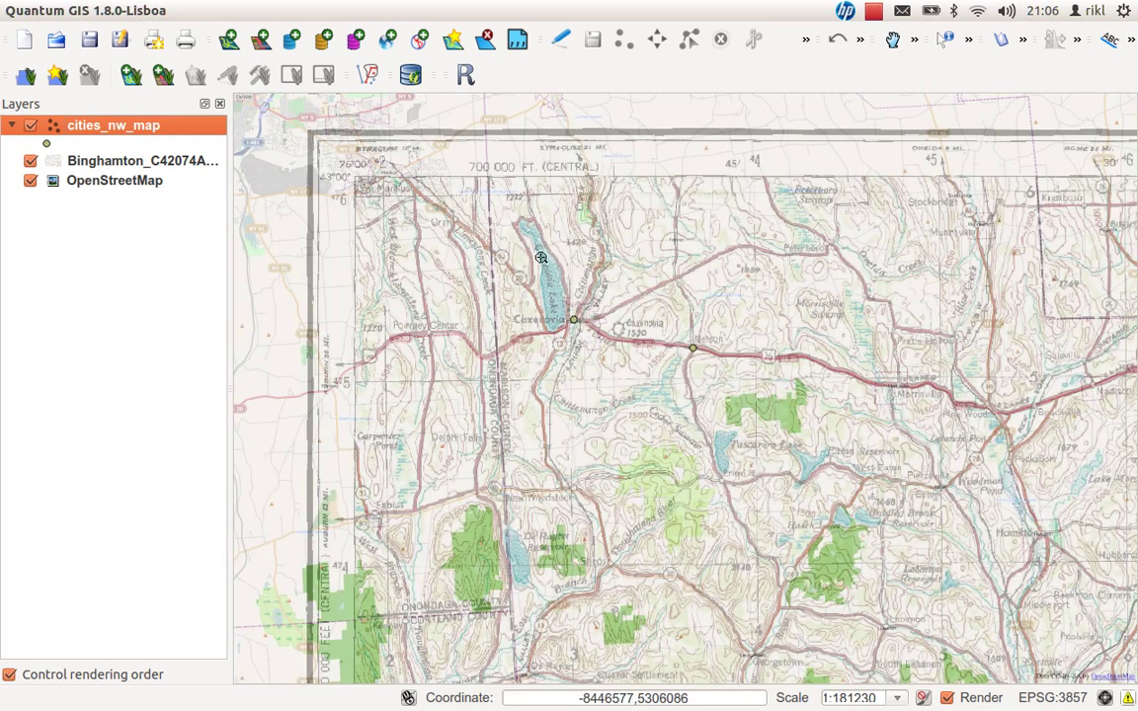
Step: Toggle the Binghamton topo map off and on to compare it with OpenStreetMap, leaving it visible
click(30, 162)
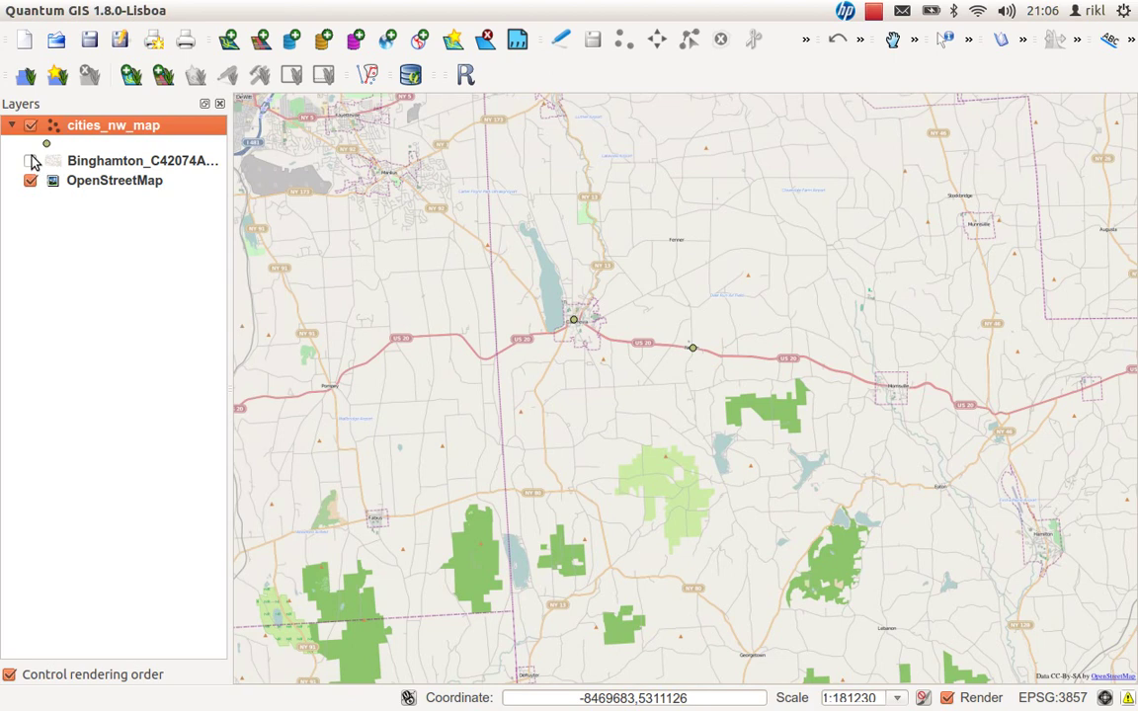
click(31, 161)
click(30, 161)
click(31, 161)
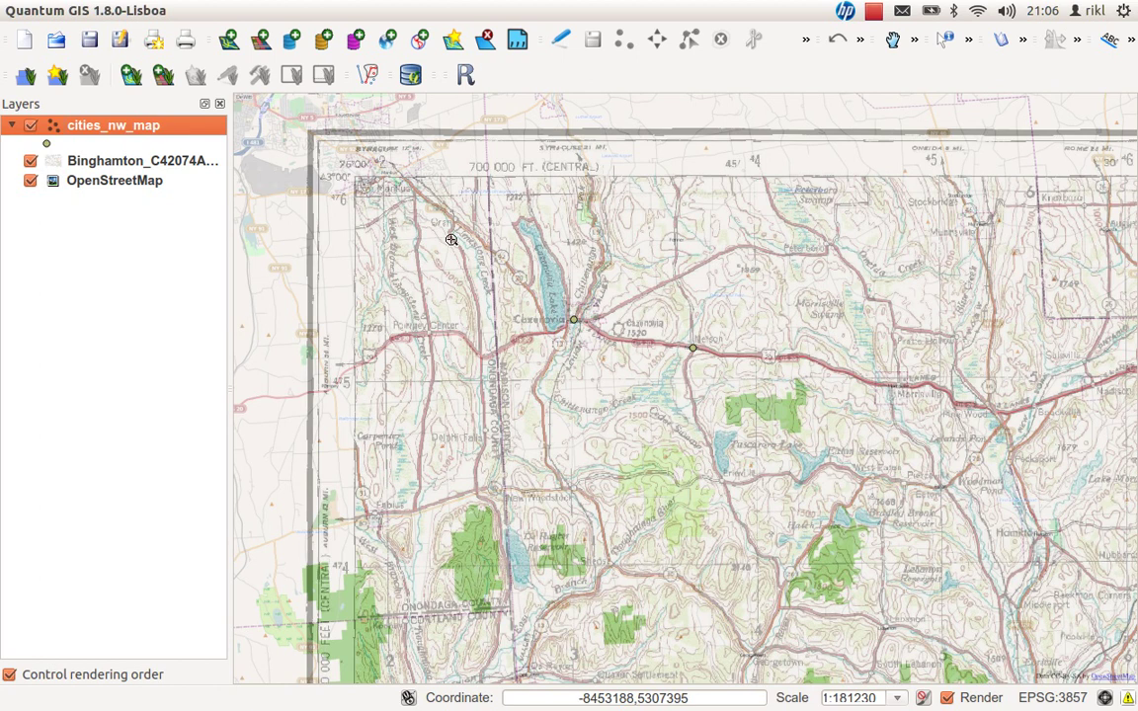
Step: Check the two towns in the cities_nw_map attribute table and its WGS 84 layer properties
right_click(120, 125)
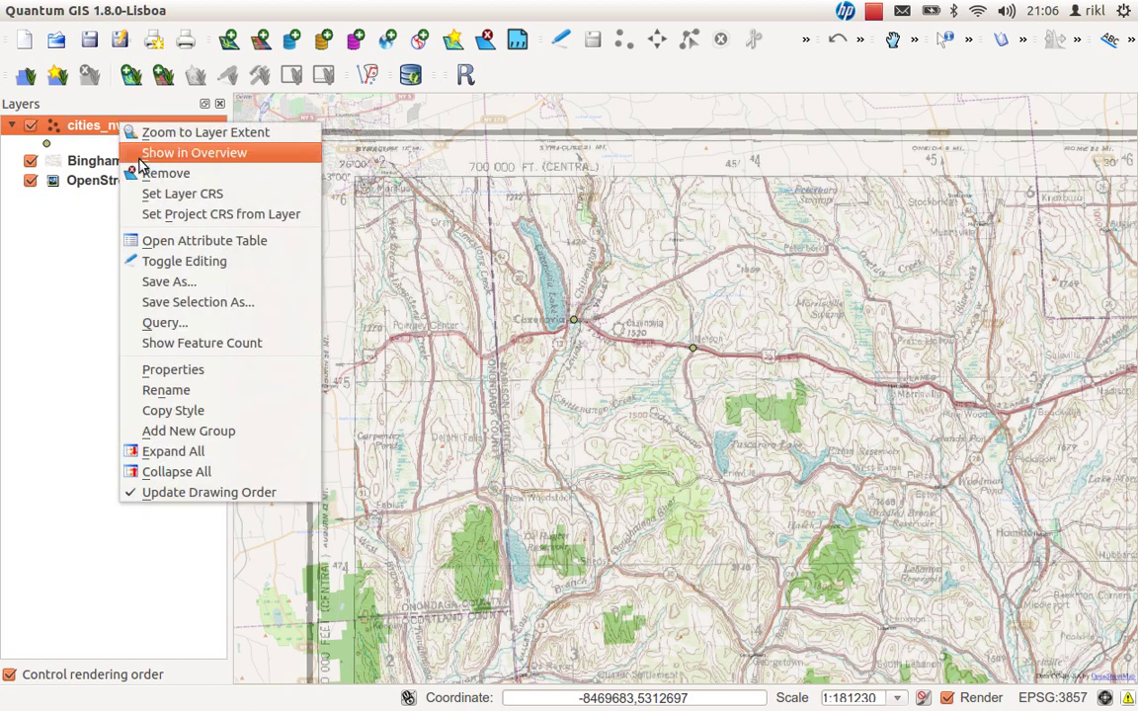
click(195, 243)
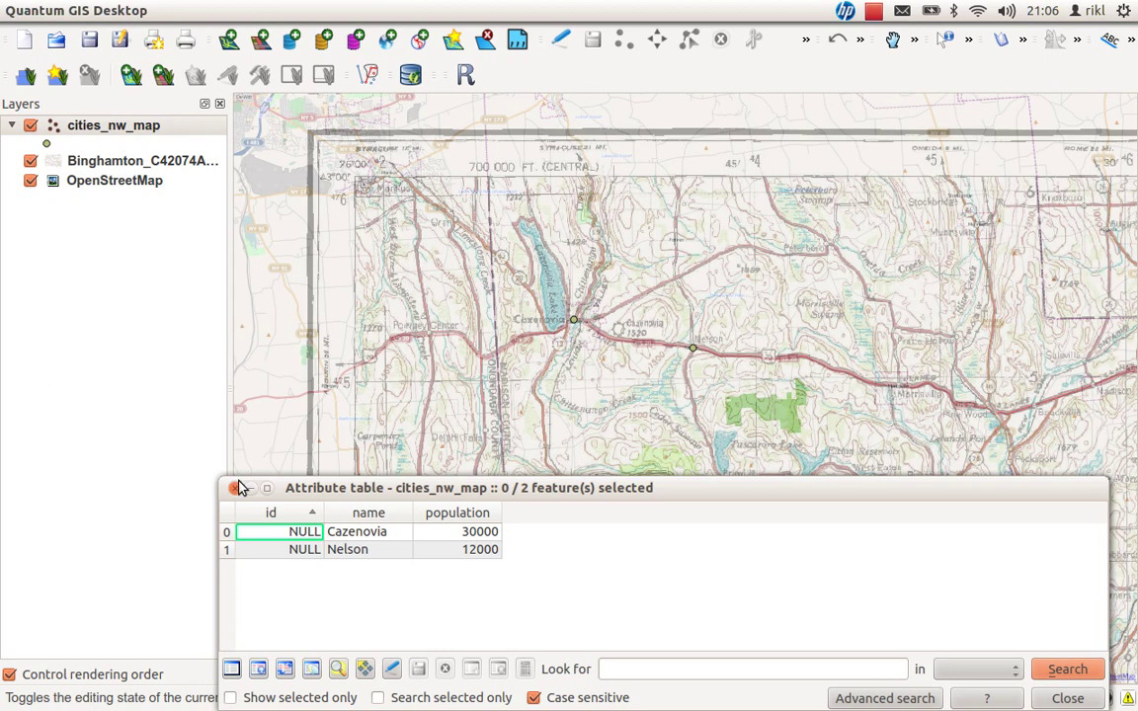
click(209, 445)
double_click(107, 125)
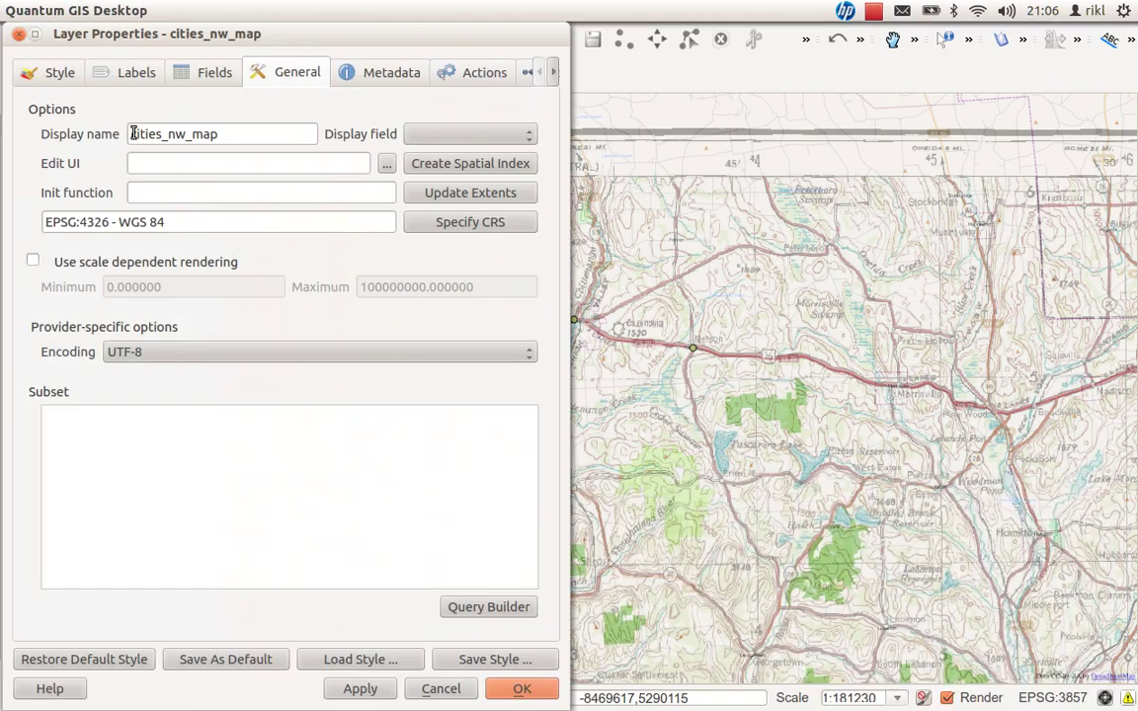
click(521, 687)
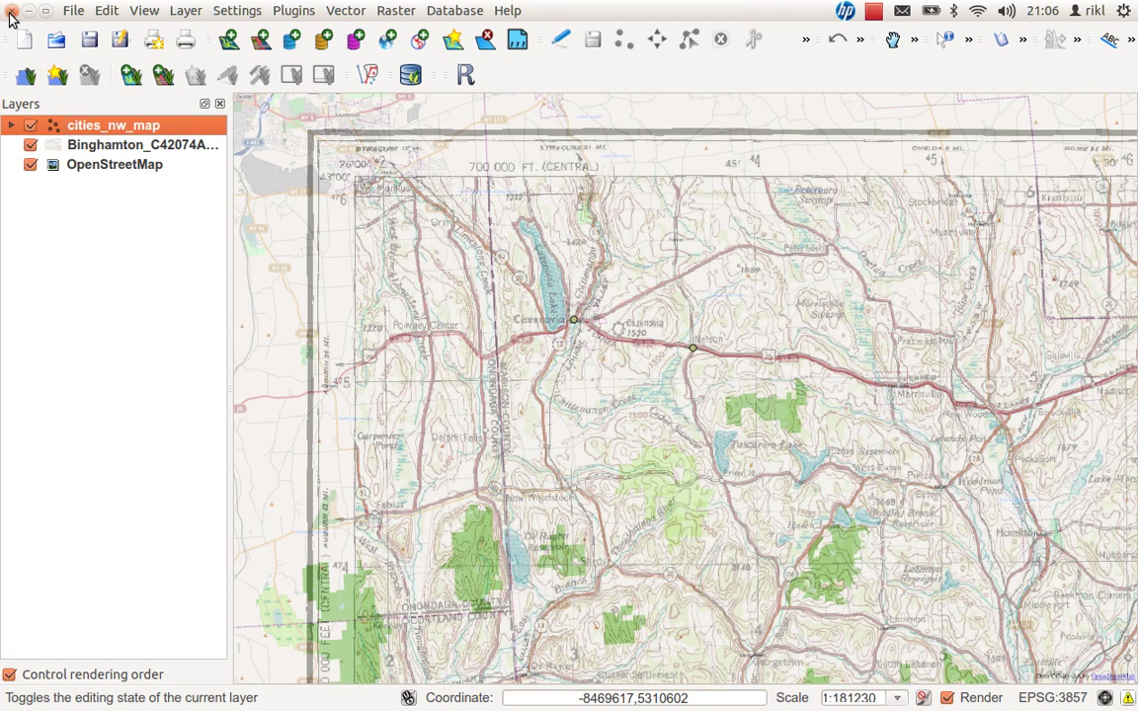
Step: Close QGIS without saving and relaunch Quantum GIS Desktop from the Dash search 'qgi'
click(11, 11)
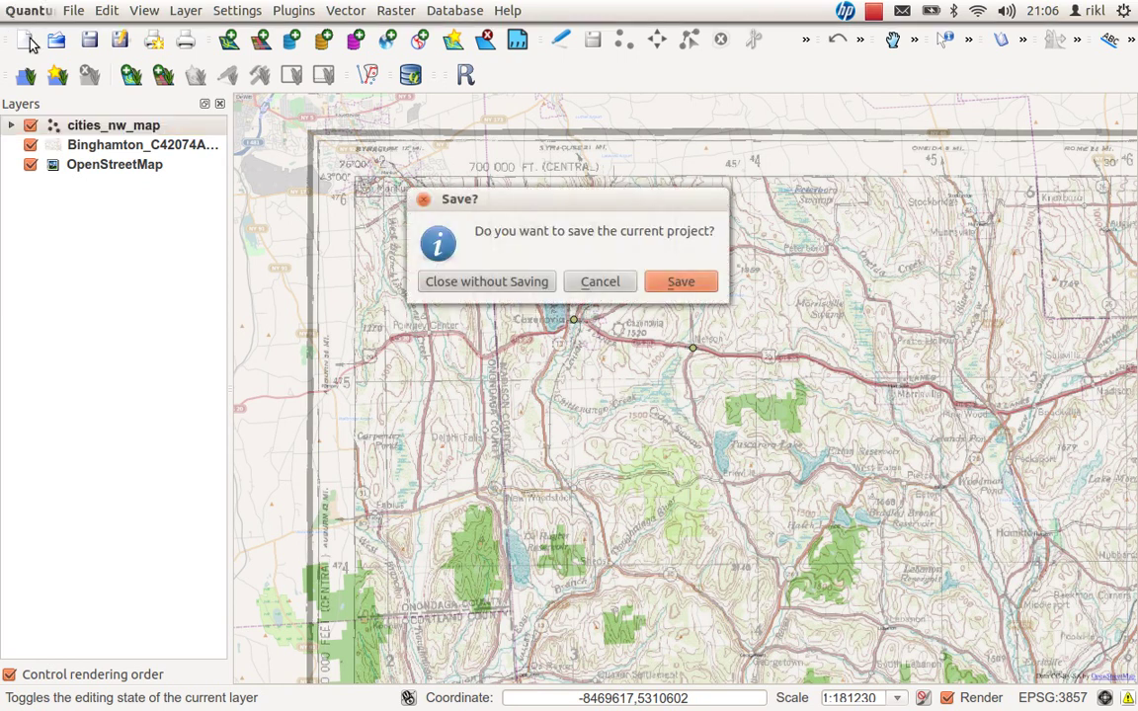
click(474, 284)
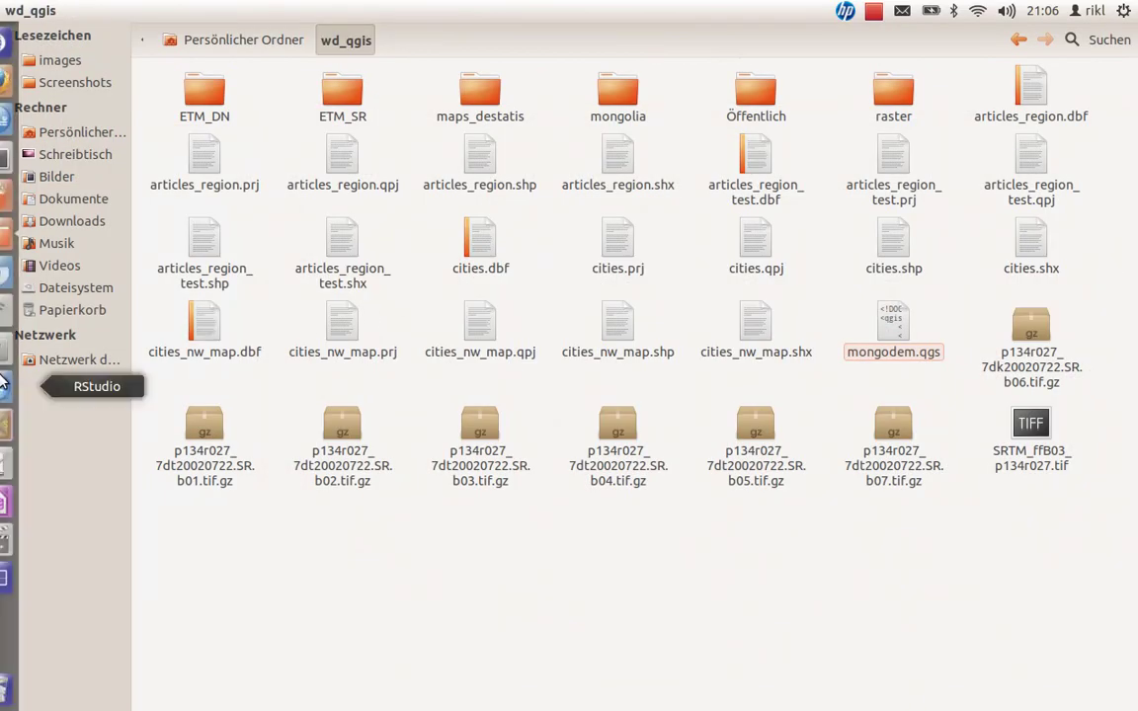
click(21, 43)
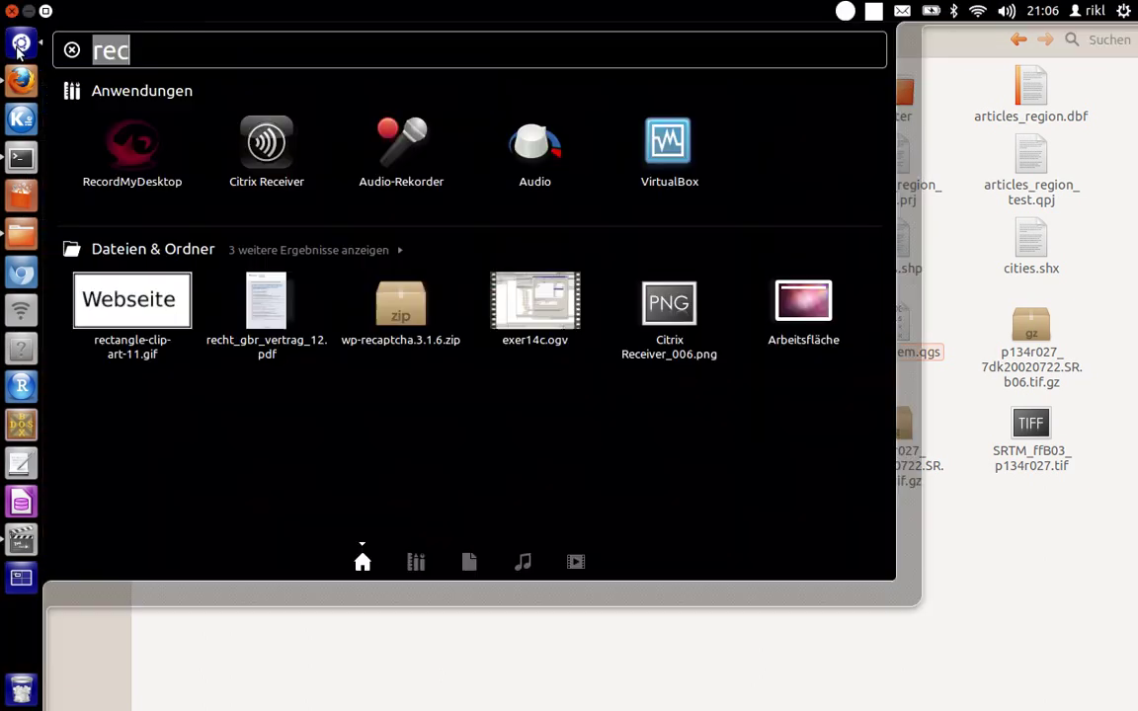
text(qgi)
key(Return)
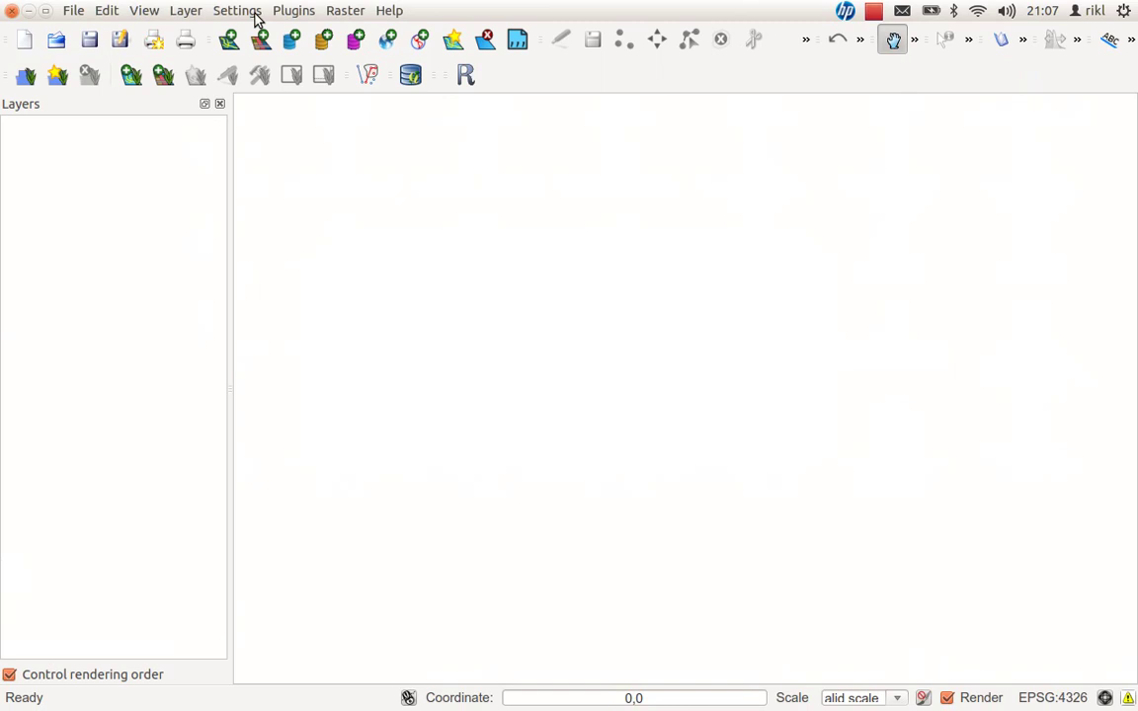
Step: Add an OpenStreetMap layer through Plugins > OpenLayers plugin, giving a world map in EPSG:3857
click(247, 12)
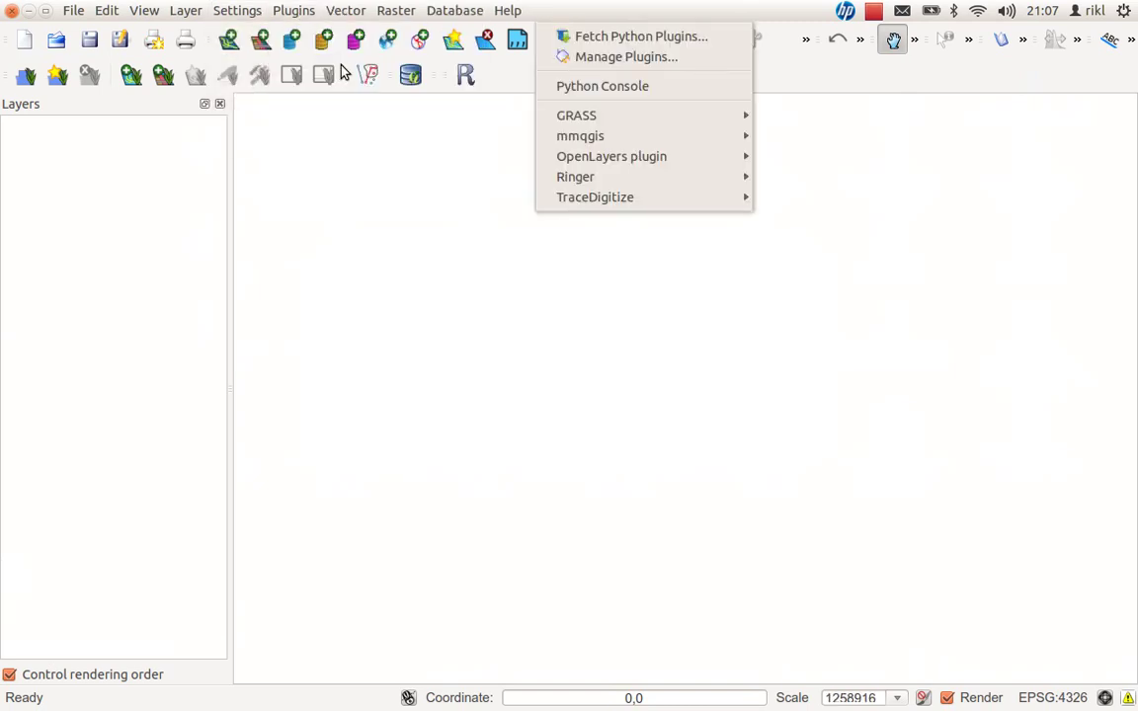
click(296, 12)
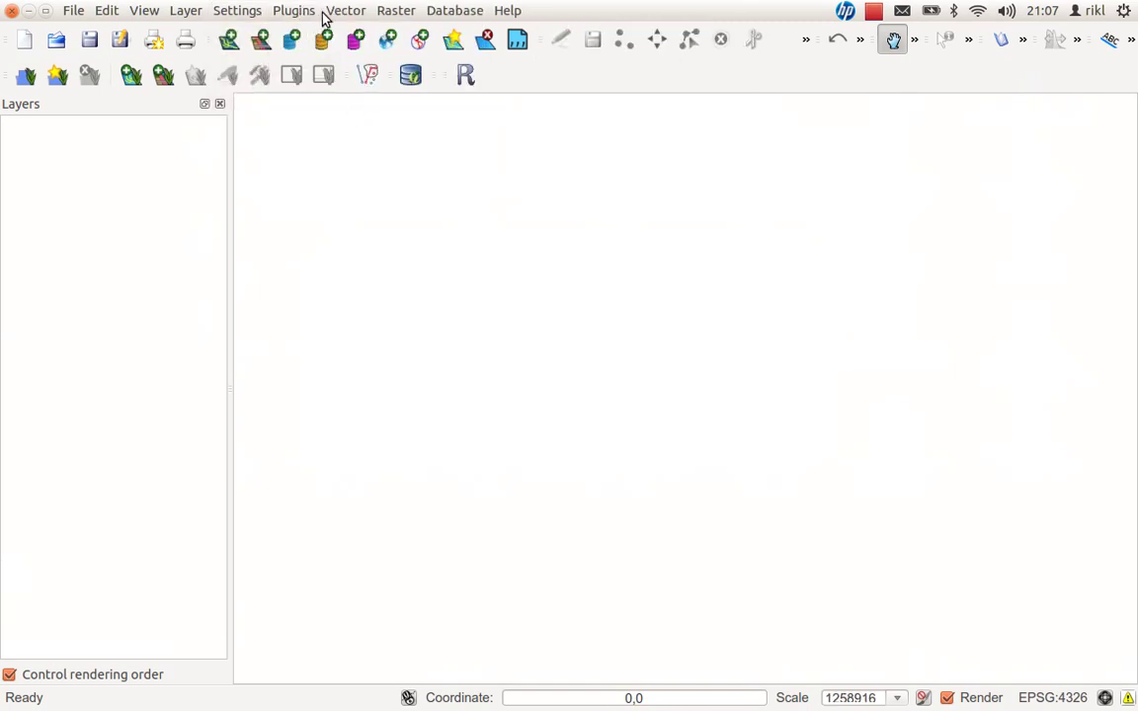
click(325, 14)
mouse_move(310, 13)
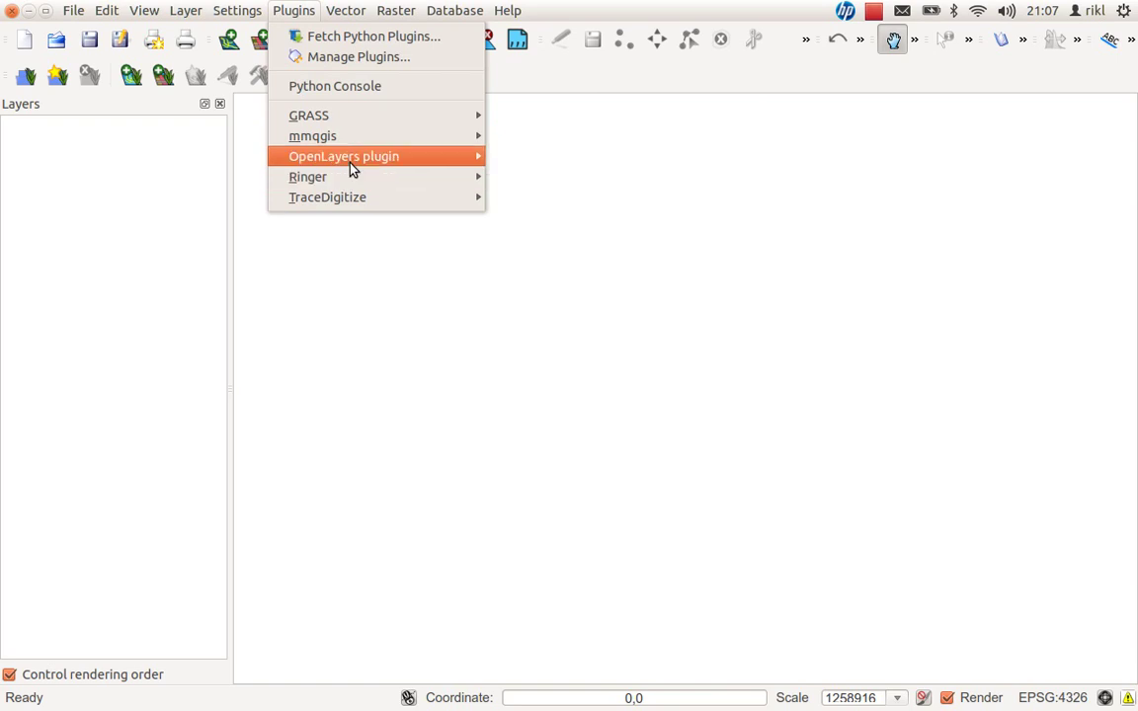
mouse_move(351, 160)
click(651, 259)
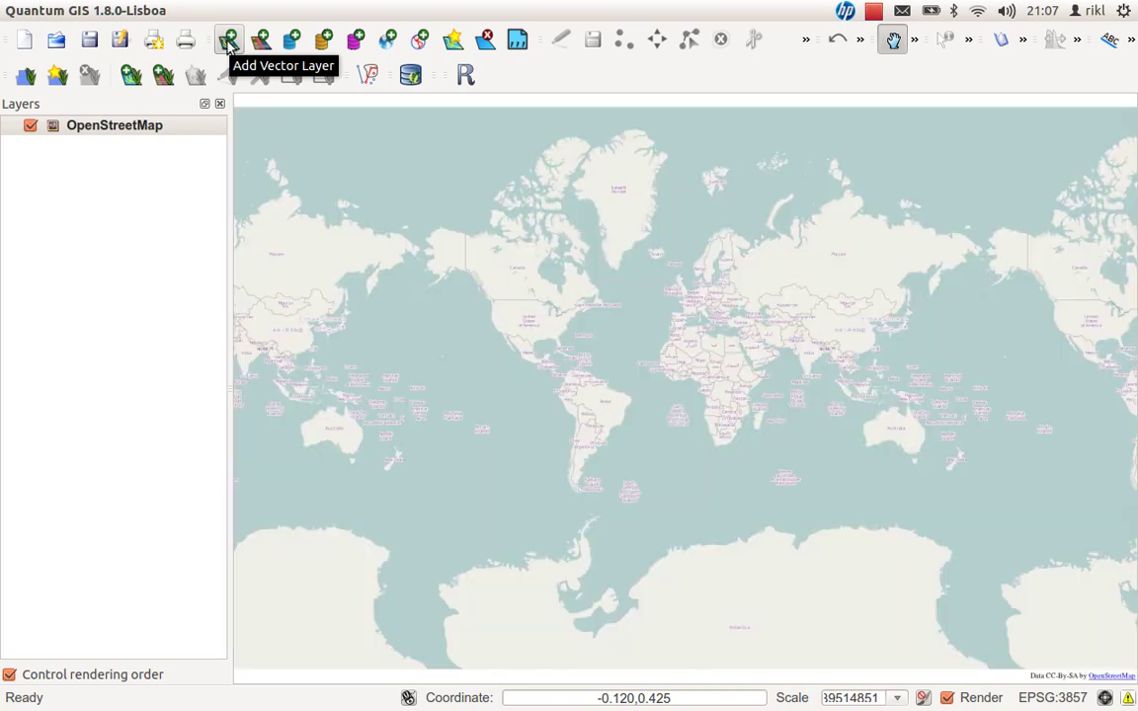
Step: Add wd_qgis/cities_nw_map.shp as a vector layer above OpenStreetMap
click(228, 41)
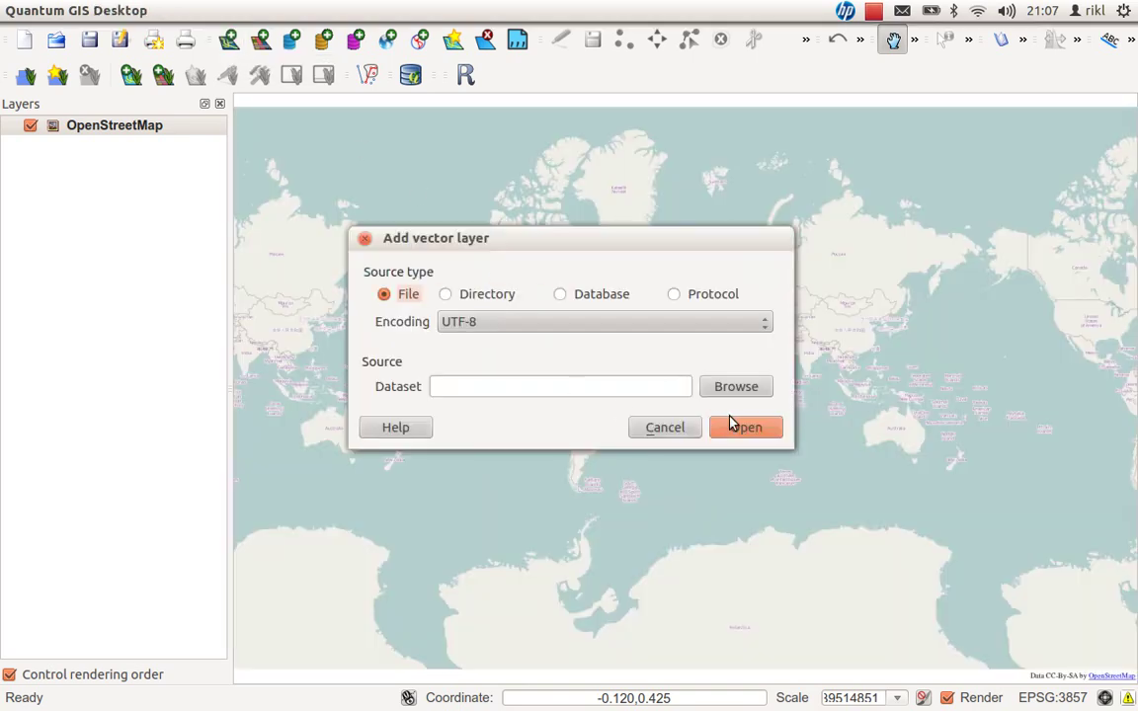
click(740, 388)
click(413, 377)
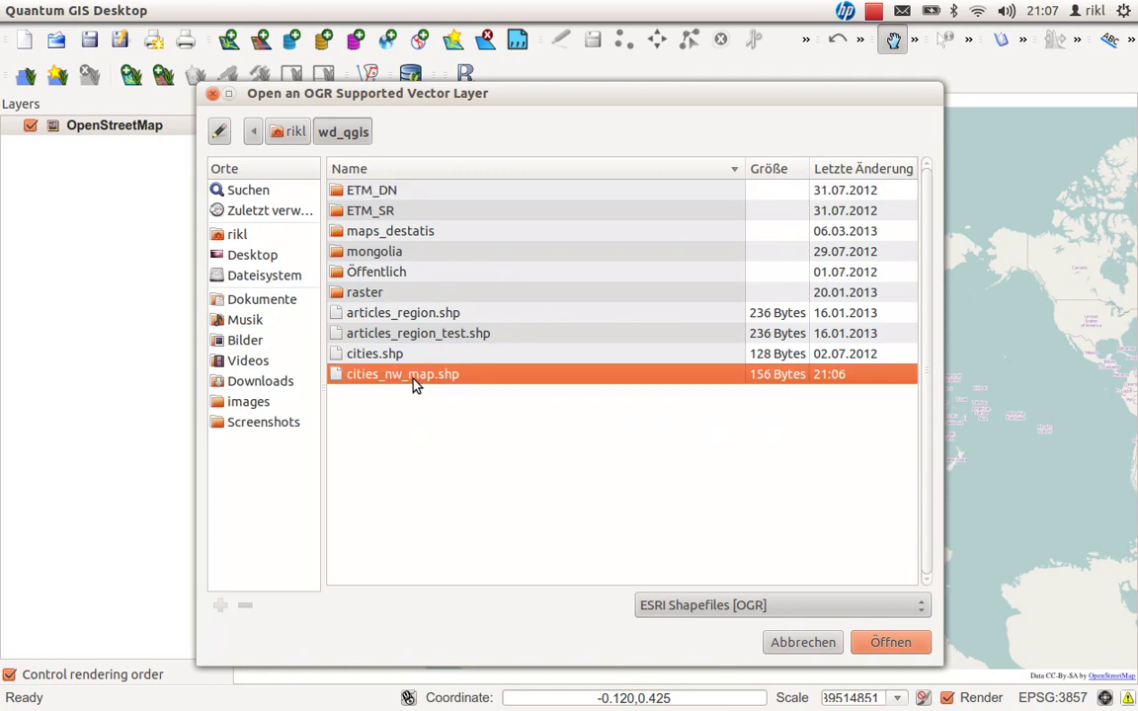
click(879, 642)
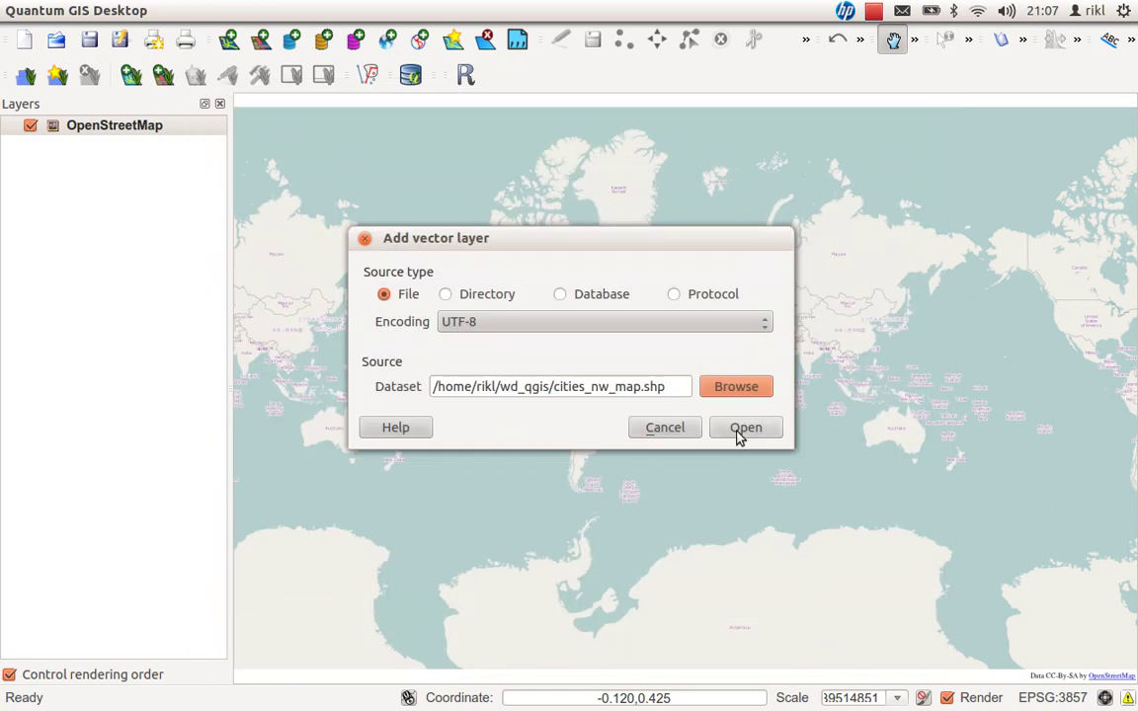
click(743, 429)
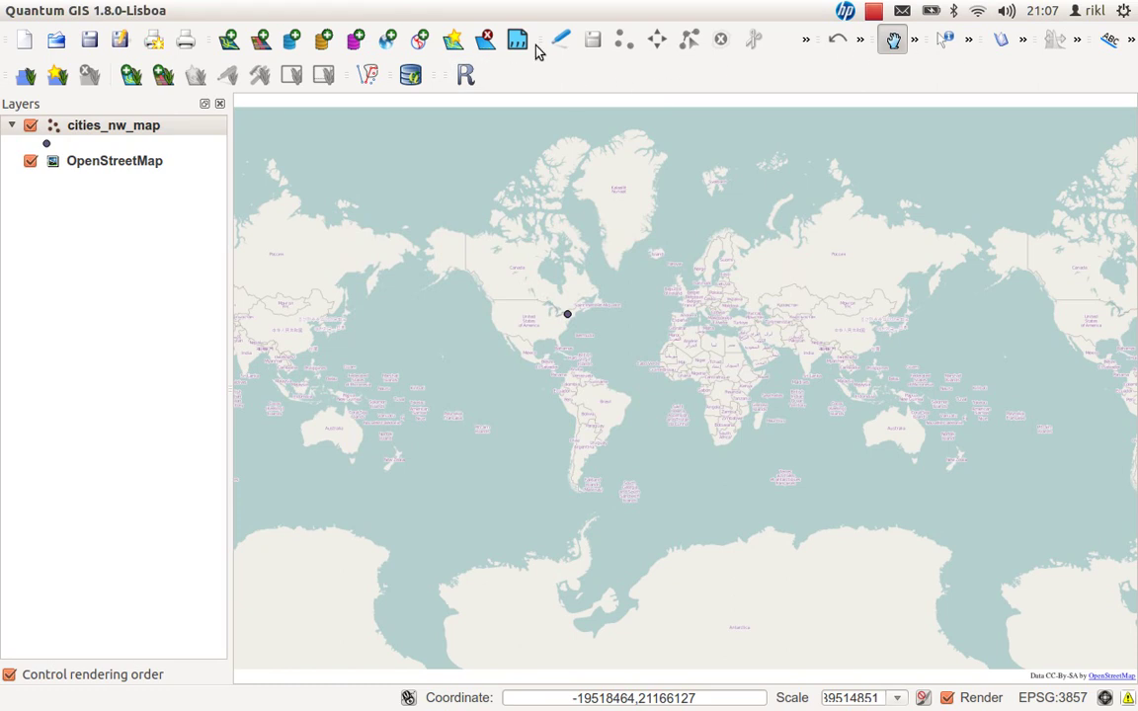
Step: Zoom in with three successive boxes until Cazenovia and Nelson show on OpenStreetMap roads, then select Pan
click(915, 42)
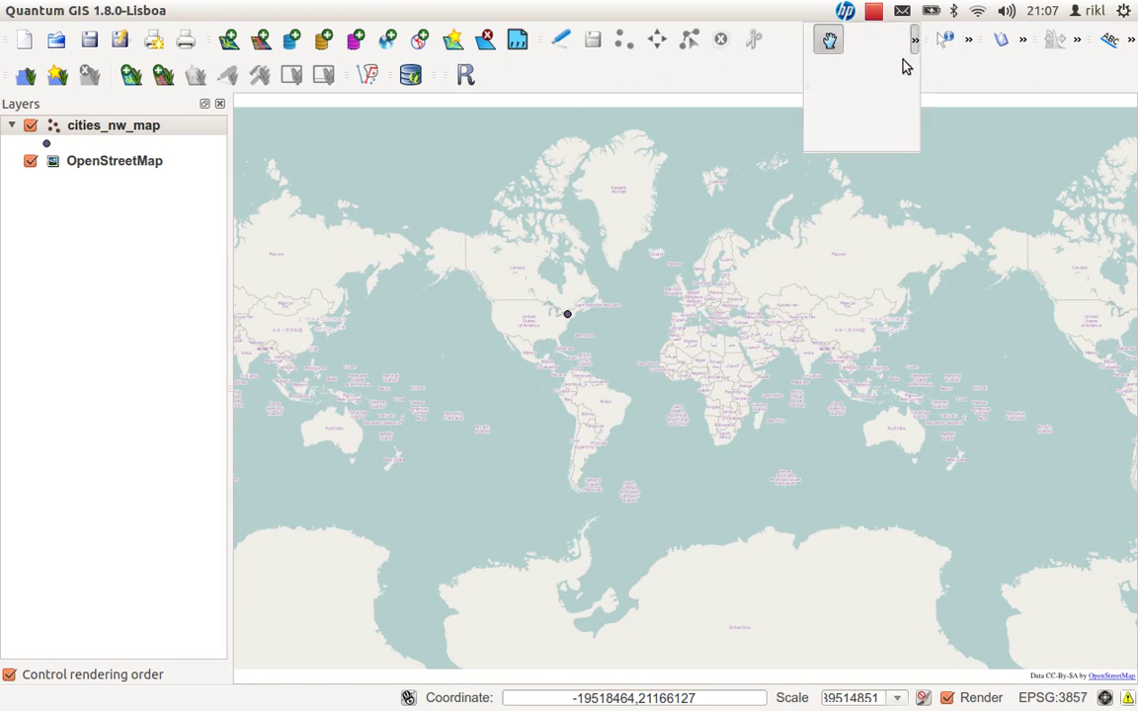
click(894, 40)
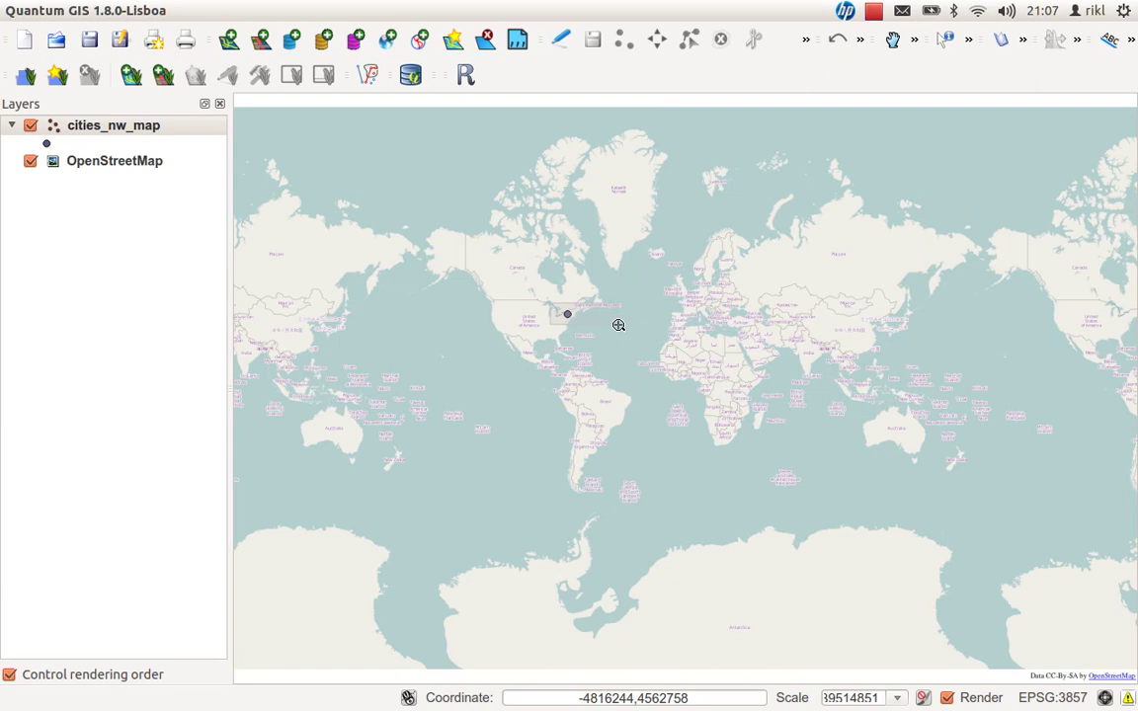
drag(548, 301, 583, 331)
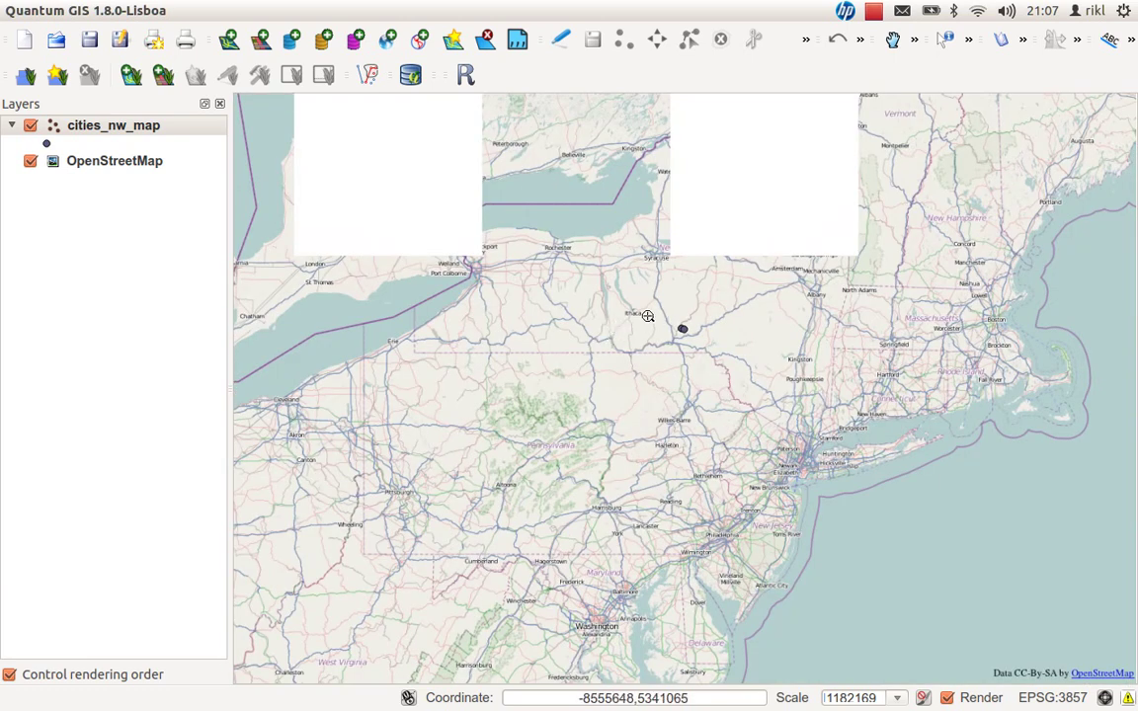
drag(649, 316, 723, 351)
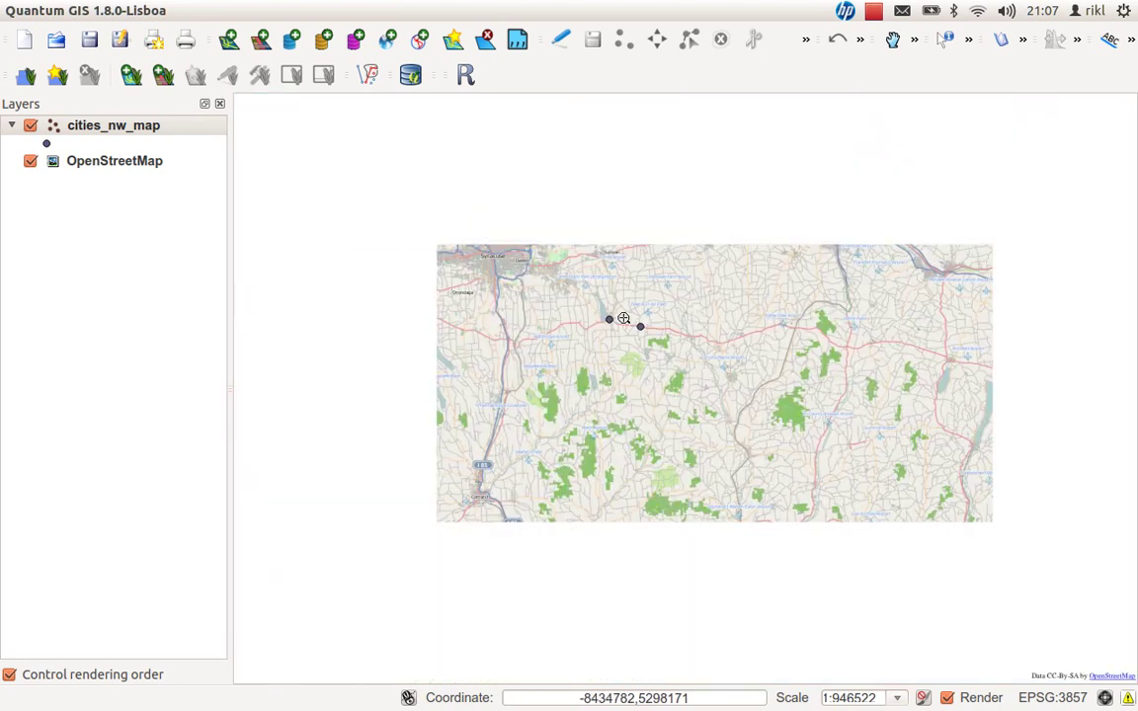
drag(591, 306, 663, 343)
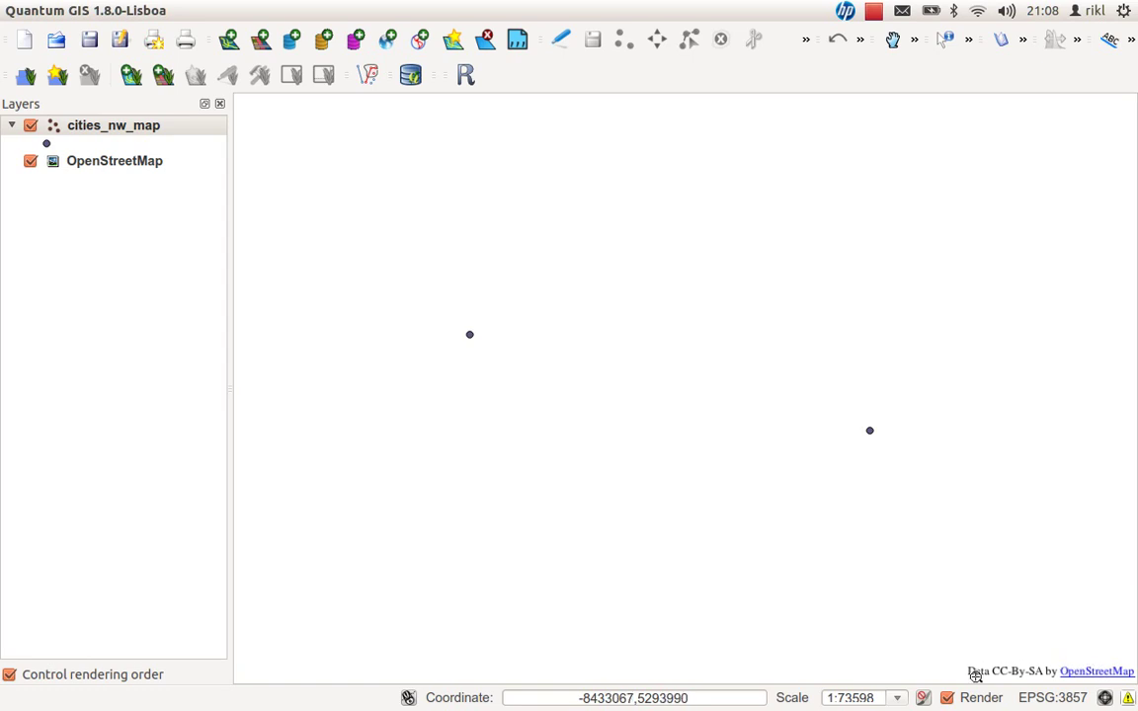
click(893, 41)
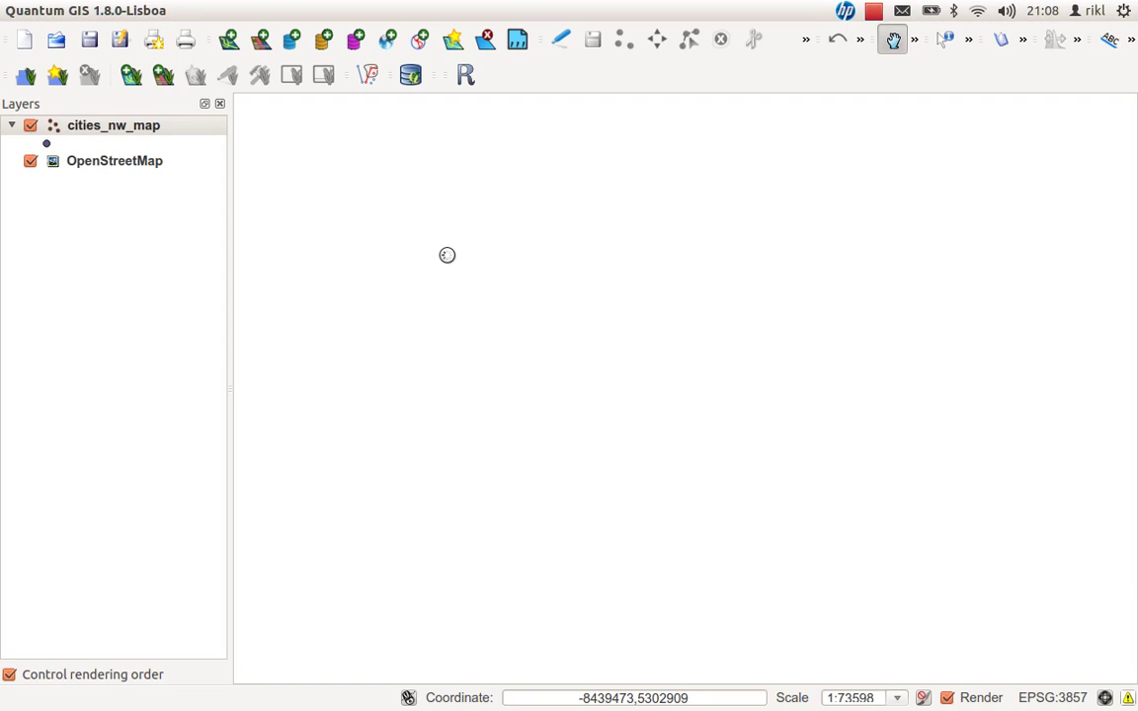